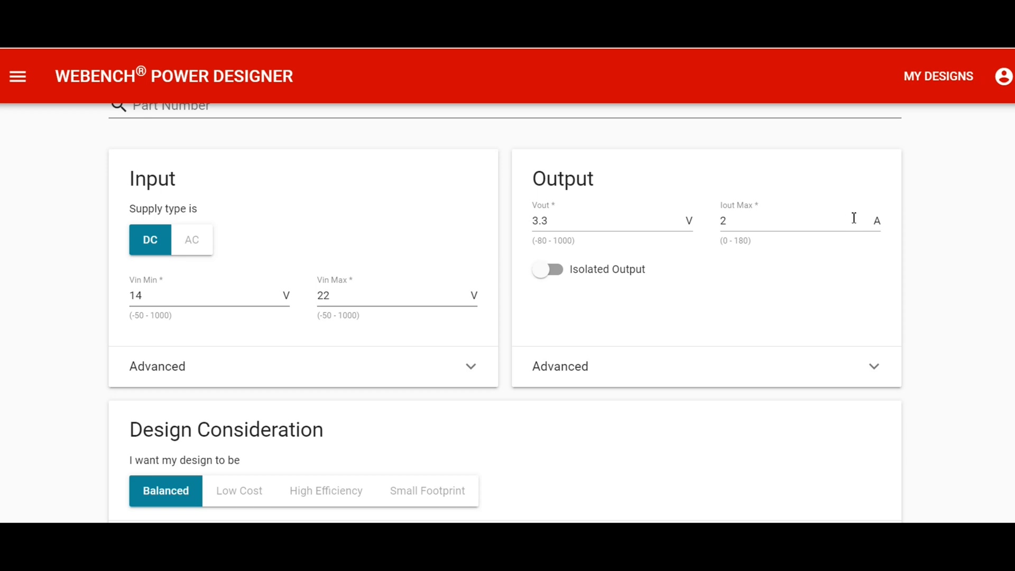
Review the advanced options of the input and output requirements, such as nominal voltage, EMI filter, nominal current and maximum ripple.
click(469, 368)
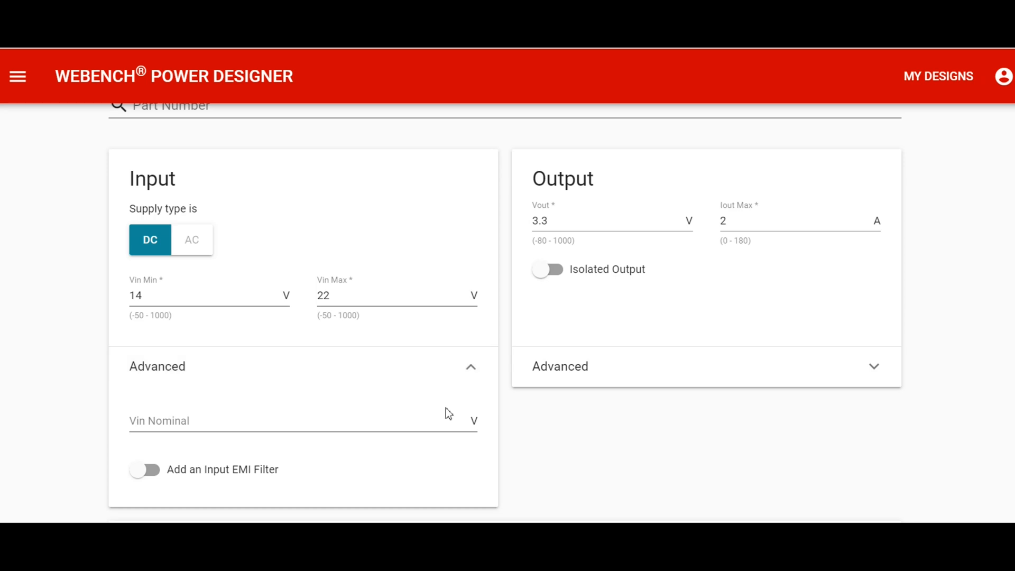
click(478, 371)
click(870, 375)
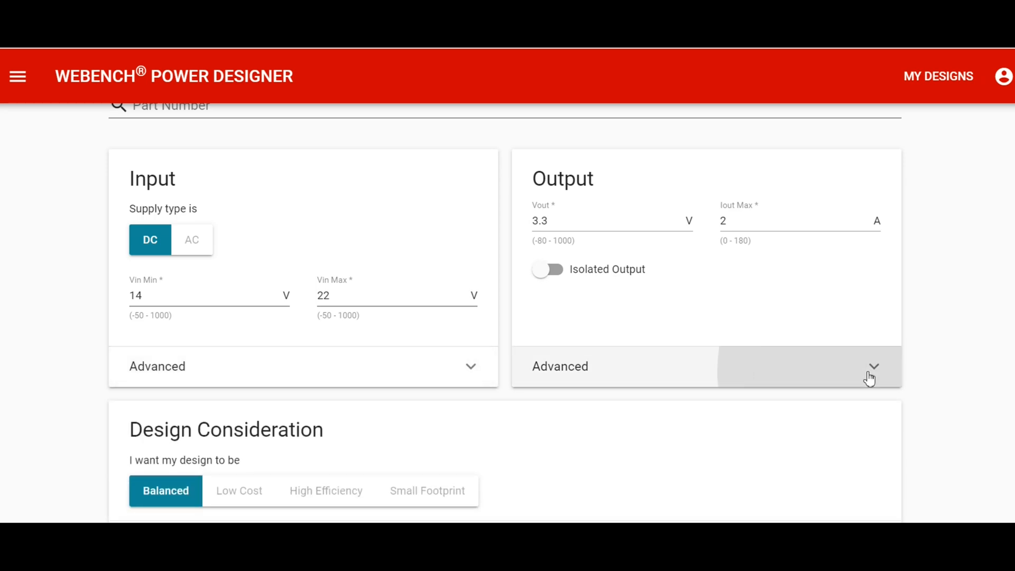
scroll(873, 381, down, 1)
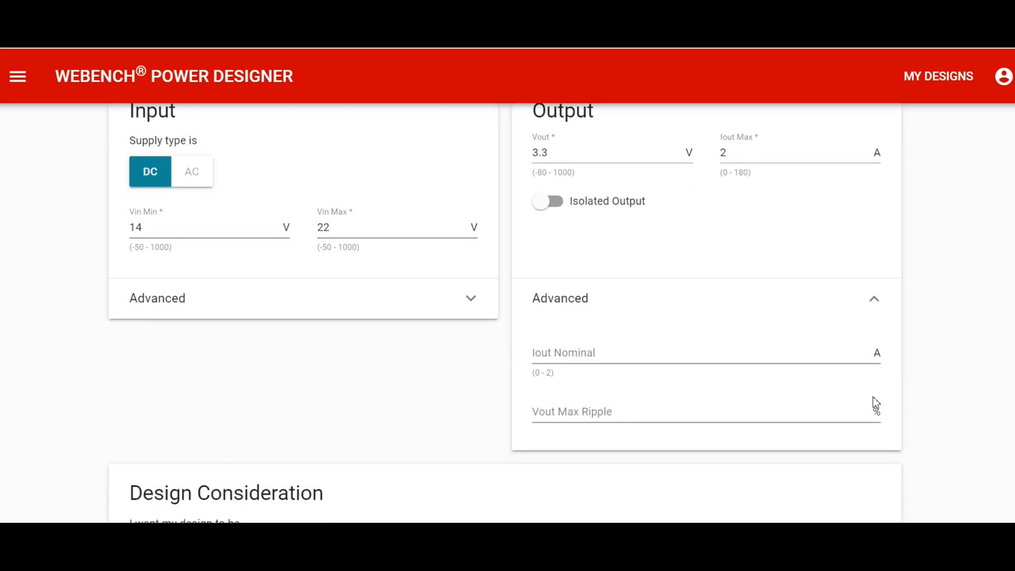
click(873, 305)
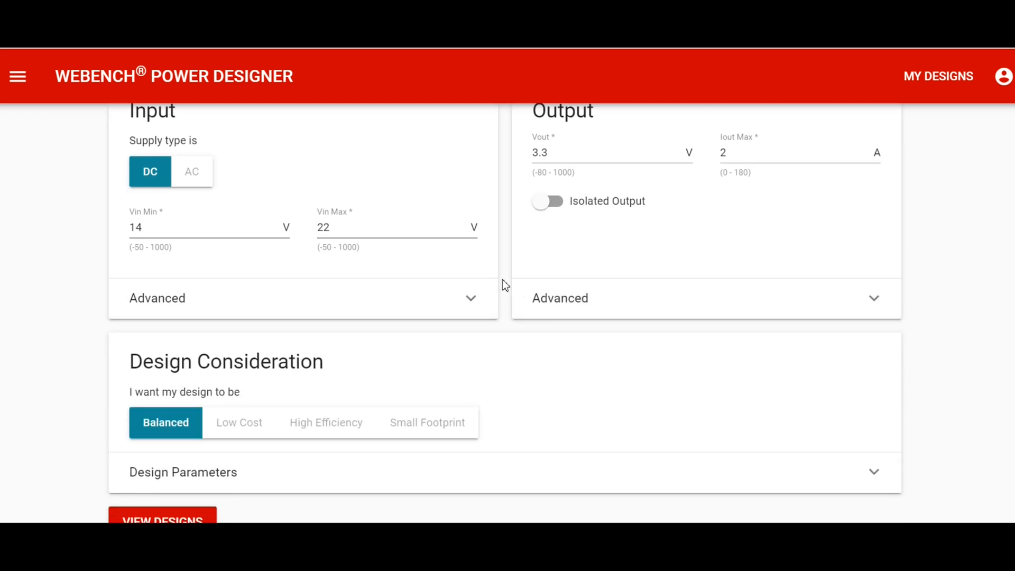
scroll(507, 275, up, 1)
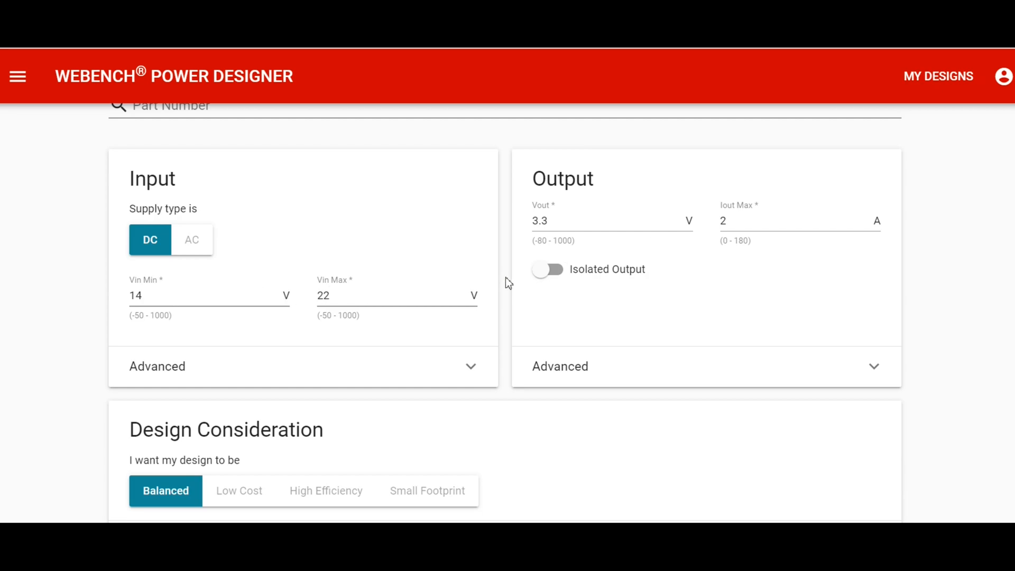
scroll(506, 280, down, 2)
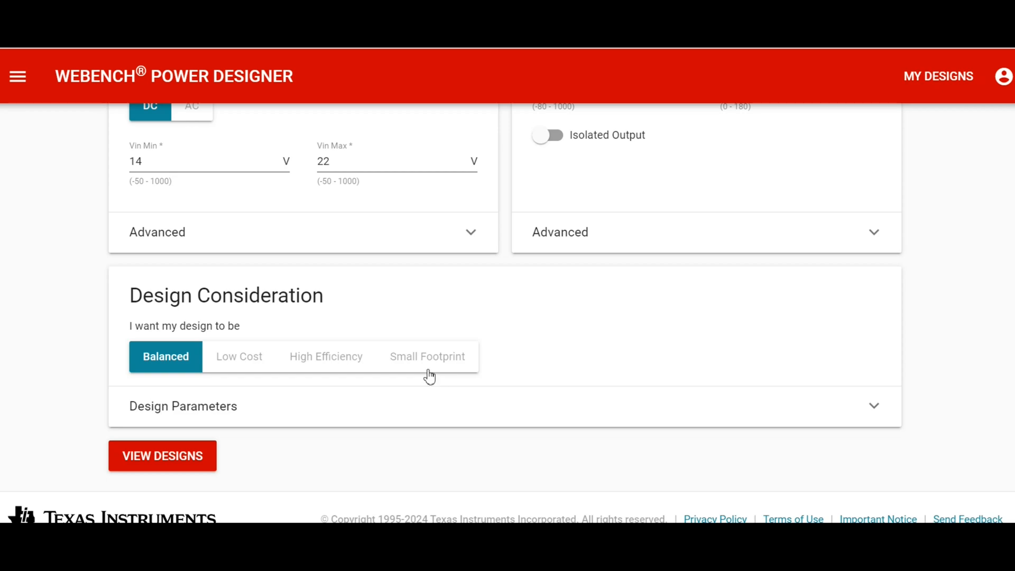
Review the optional design parameters under Design Consideration, from ambient temperature and component height to frequency, capacitor and topology options.
click(874, 407)
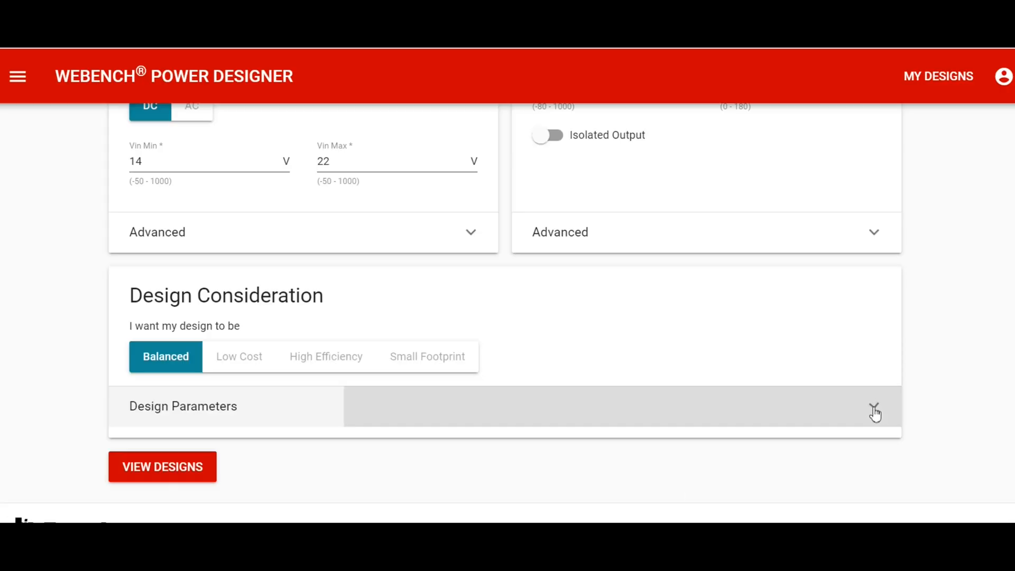
scroll(873, 407, down, 2)
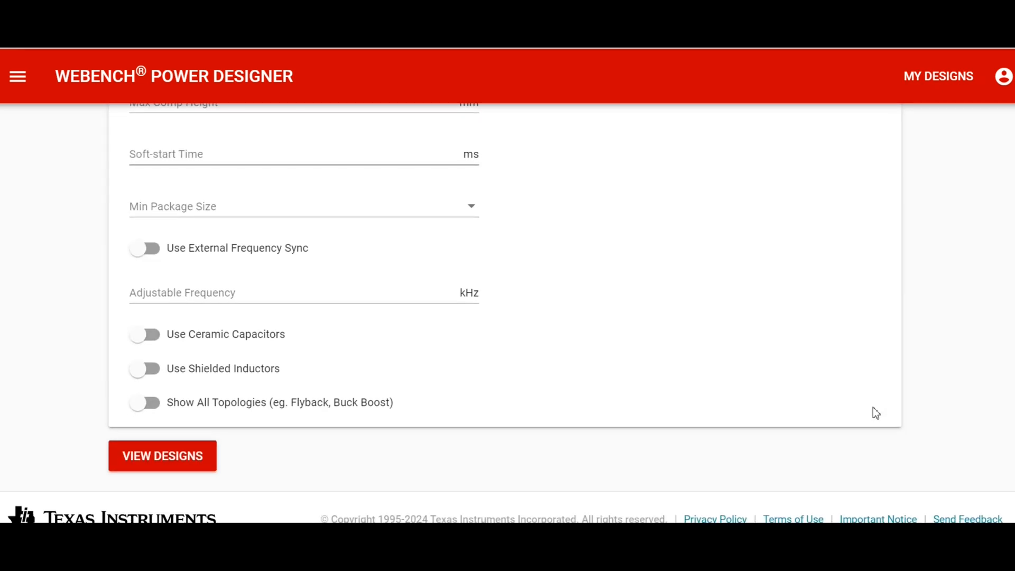
scroll(873, 407, up, 3)
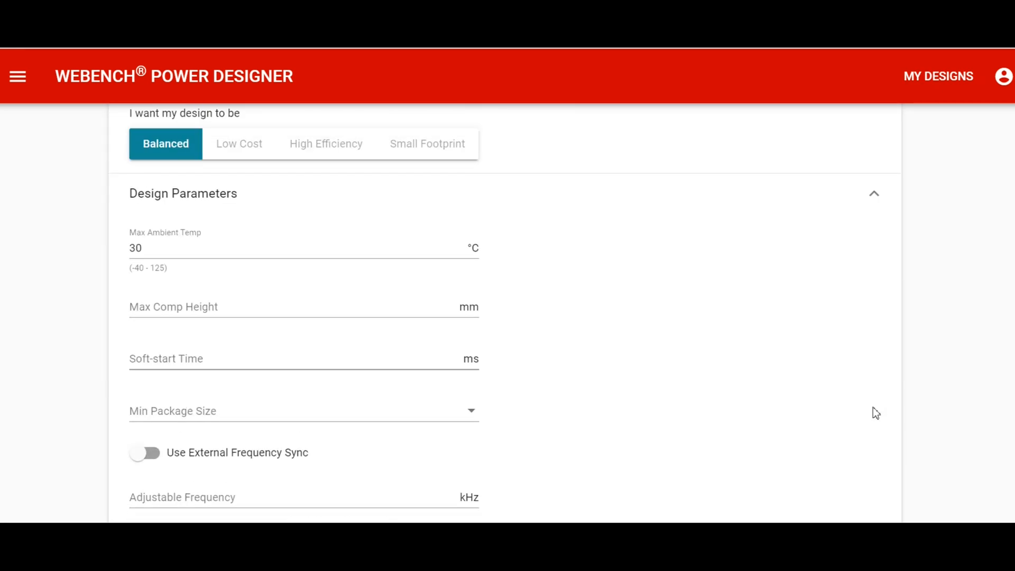
scroll(872, 407, up, 4)
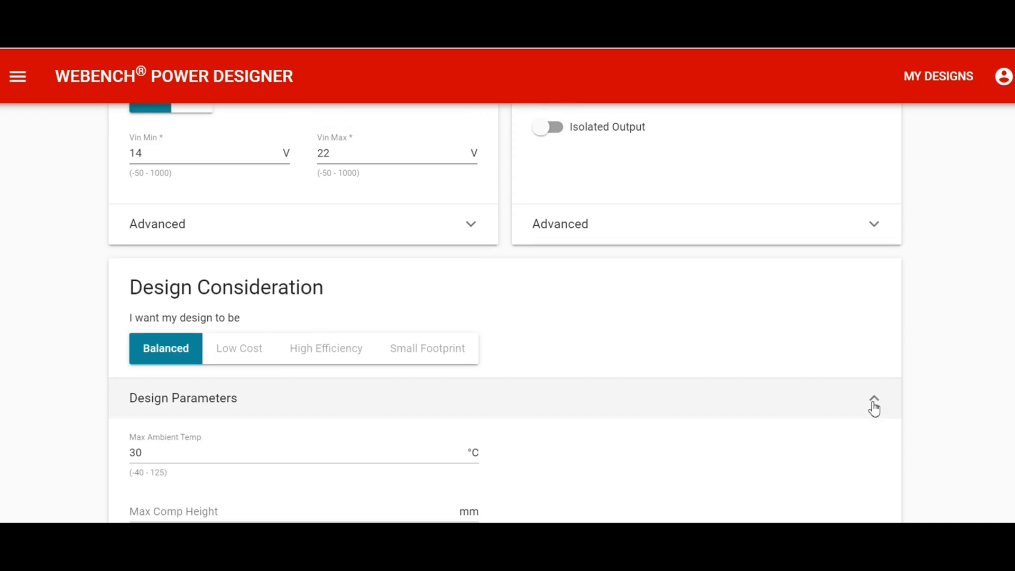
click(877, 403)
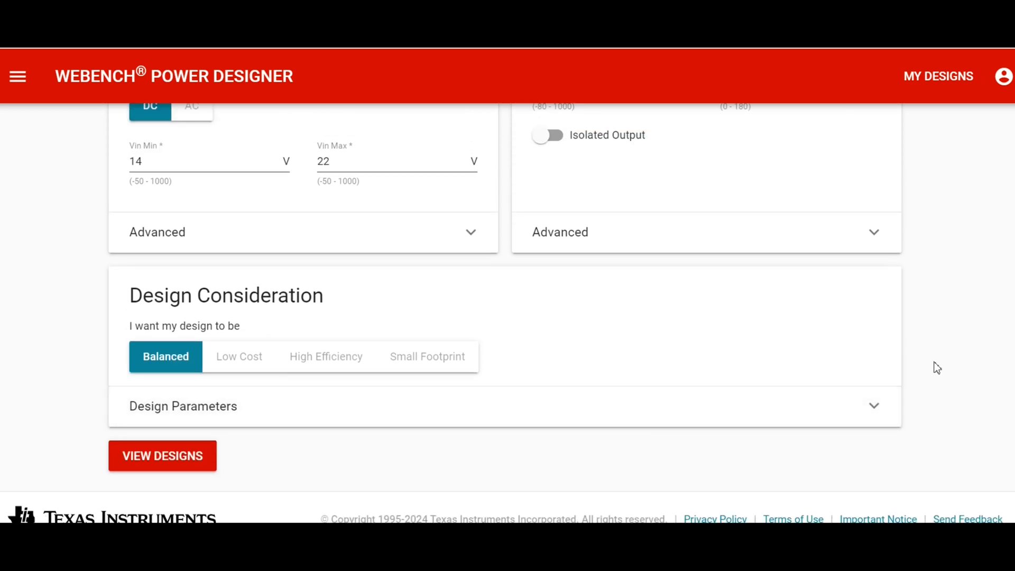
Generate the list of power supply designs matching the entered input and output requirements.
scroll(303, 338, up, 1)
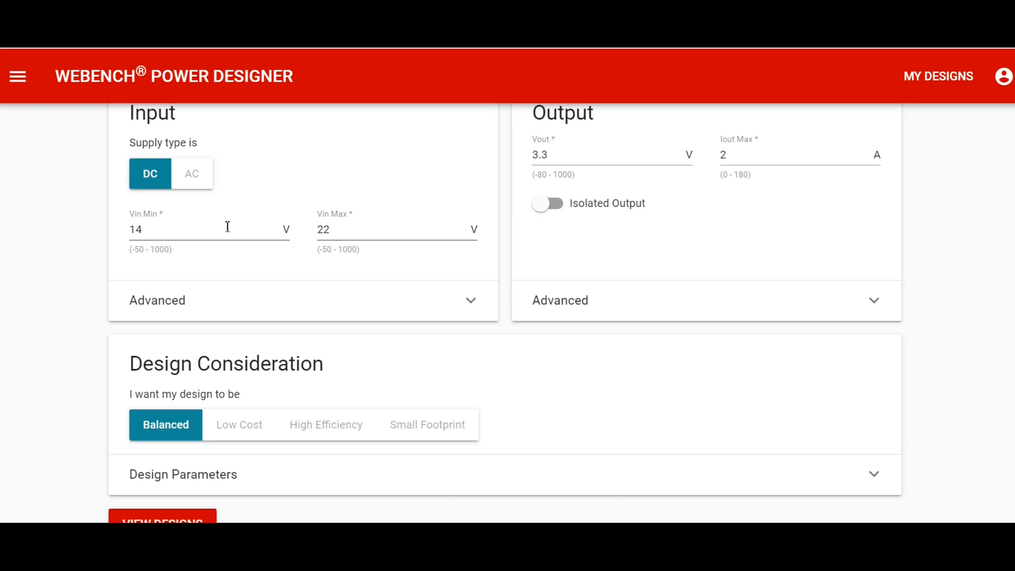
scroll(392, 230, up, 1)
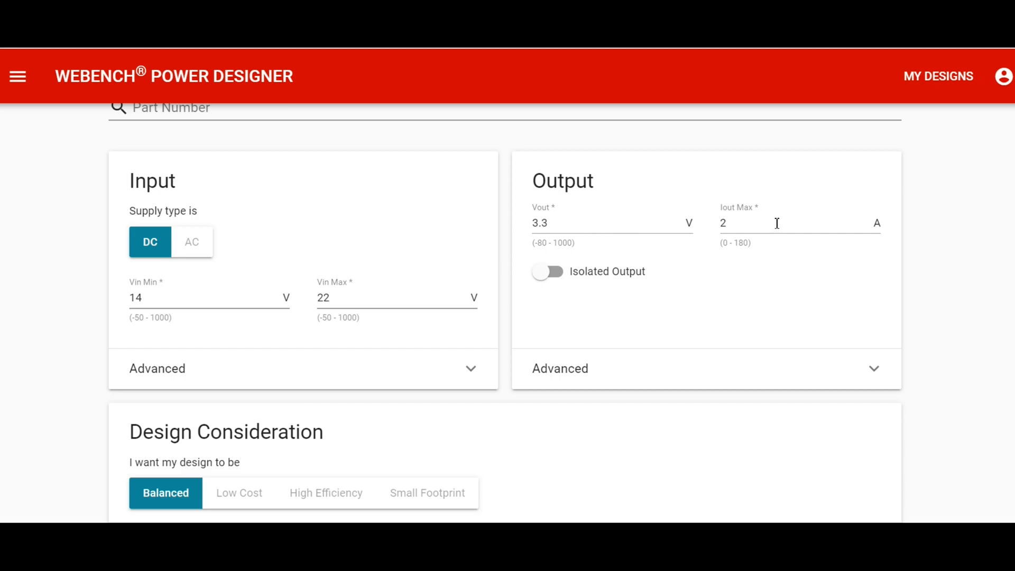
scroll(663, 258, down, 2)
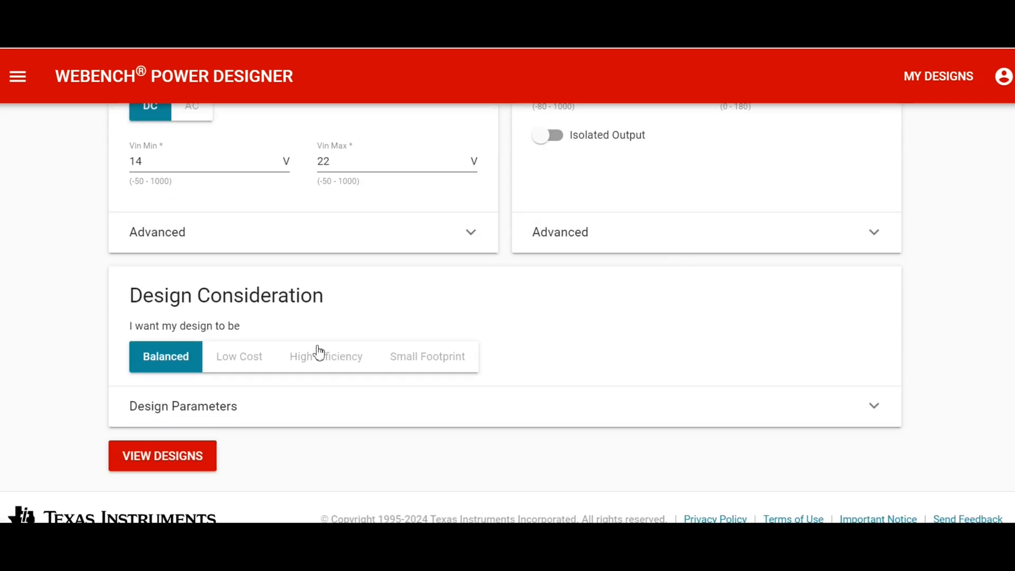
click(163, 464)
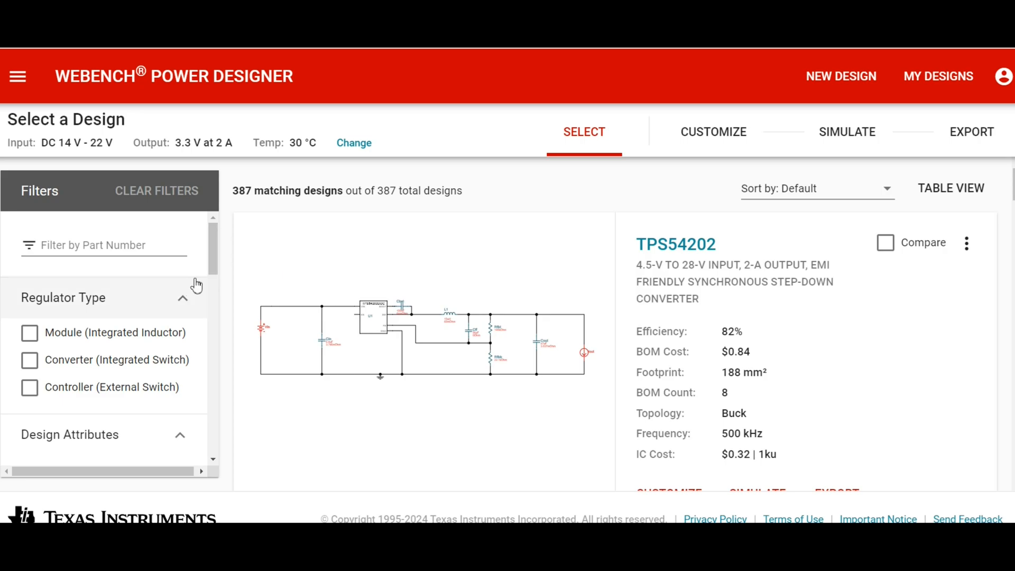
Filter the matching designs to an efficiency range of 86.4 to 96 %.
scroll(202, 290, down, 3)
scroll(203, 289, down, 2)
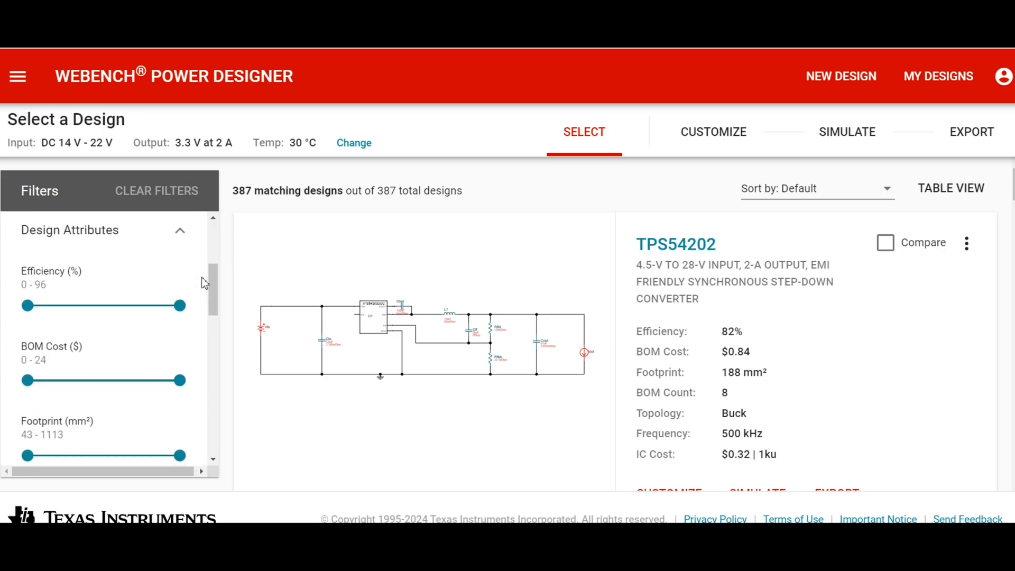
scroll(204, 282, up, 4)
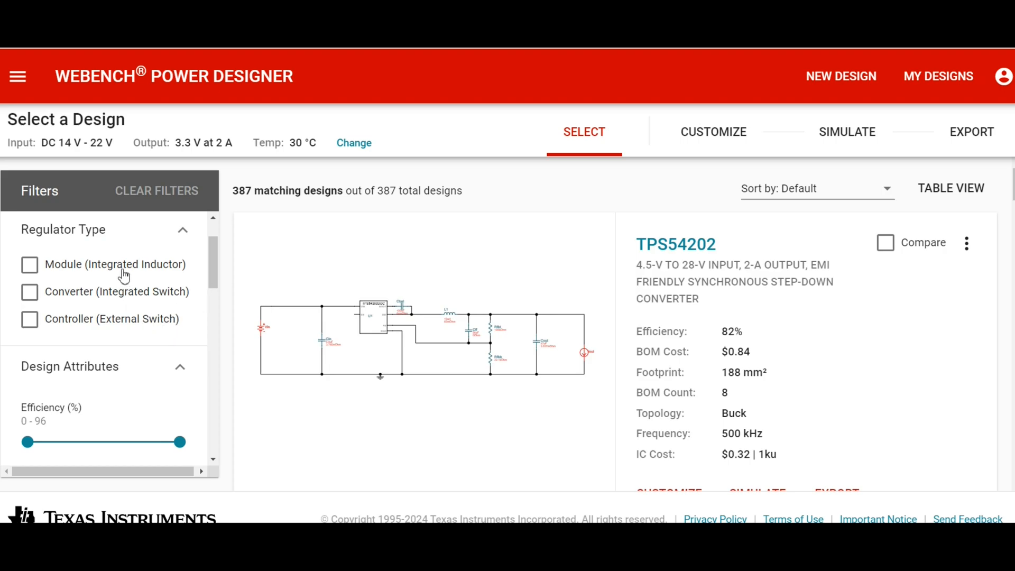
scroll(201, 271, down, 1)
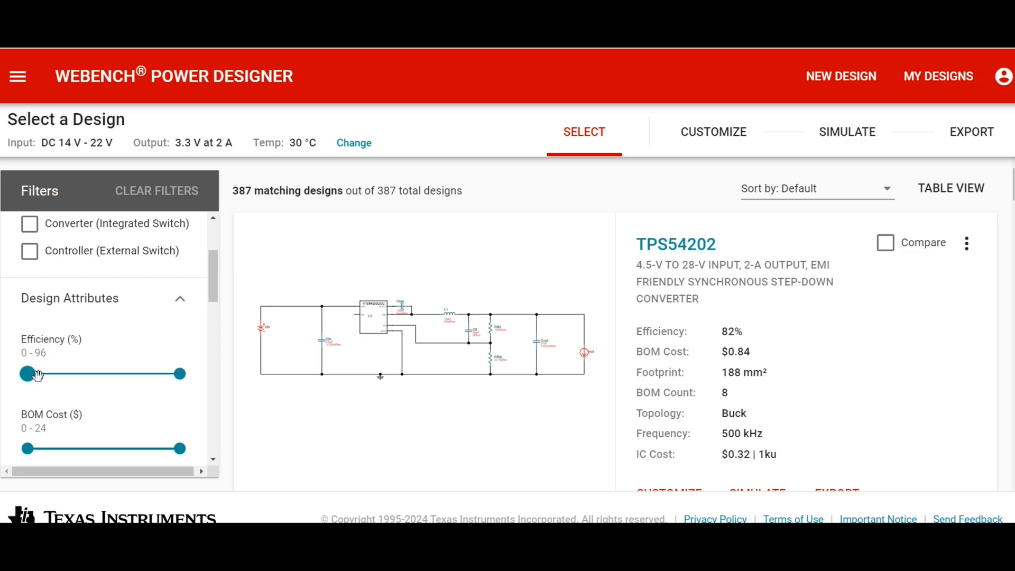
drag(38, 376, 164, 375)
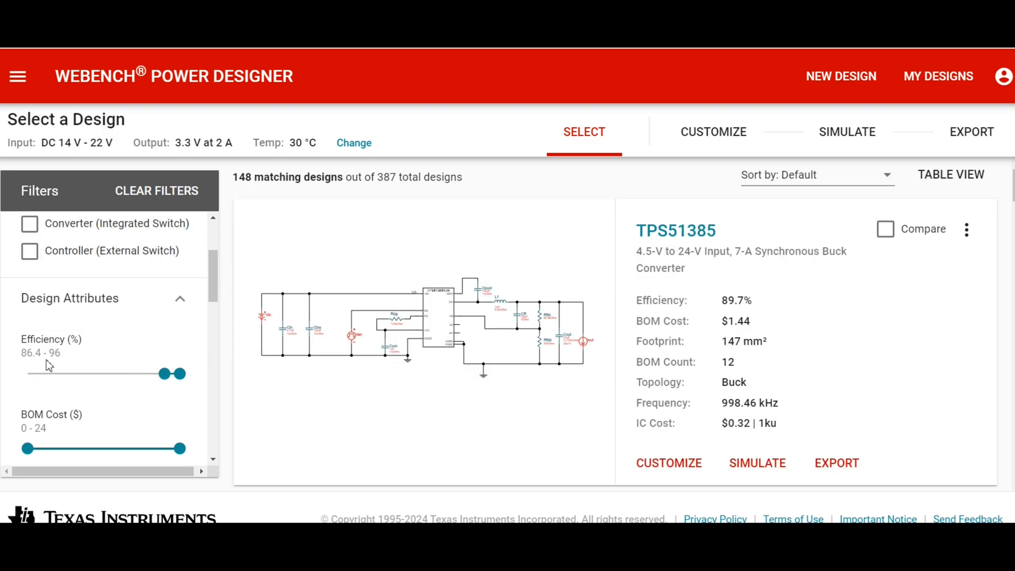
drag(165, 375, 19, 382)
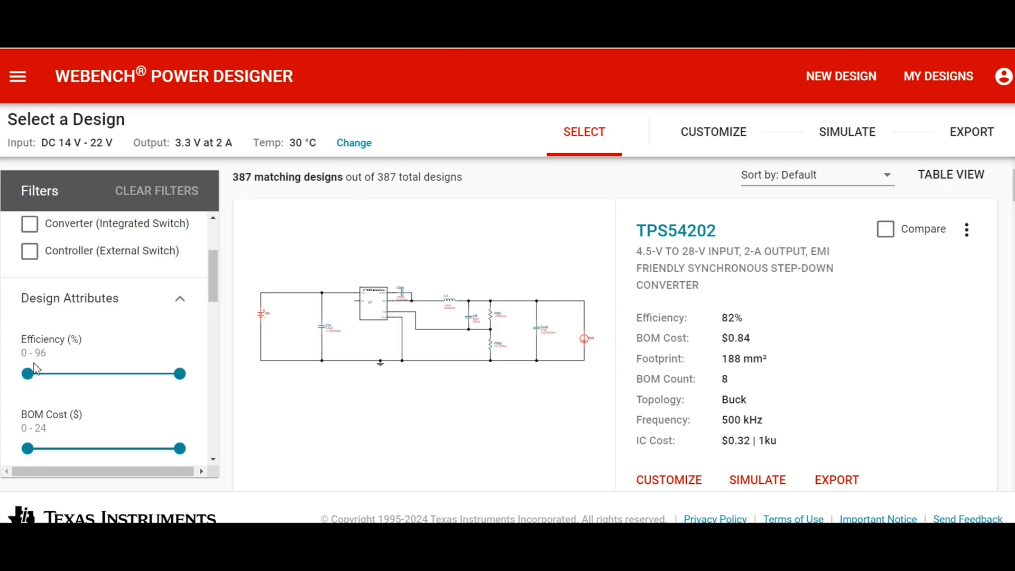
drag(27, 373, 181, 373)
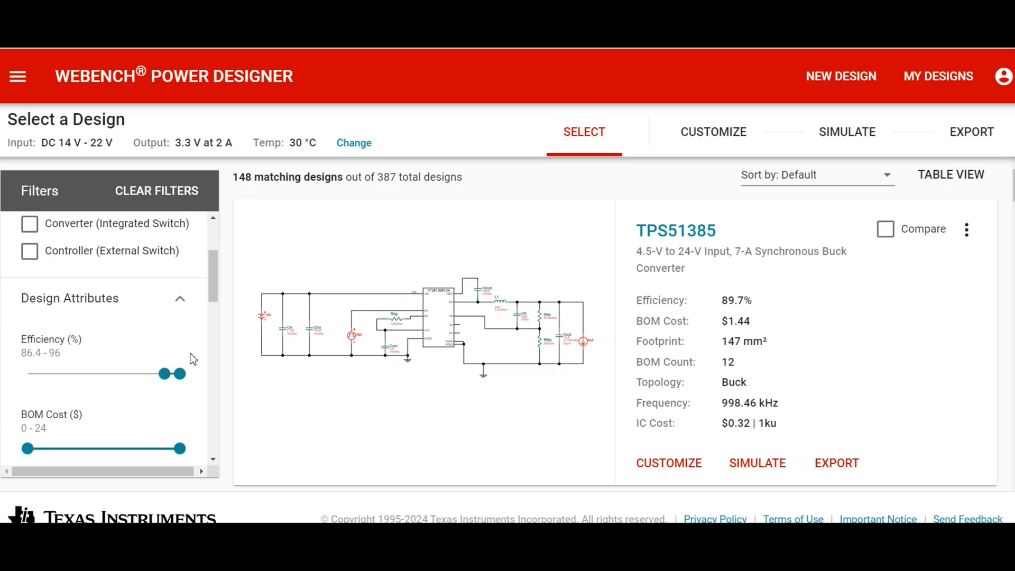
Limit the designs to a maximum BOM cost of $4.8 and a maximum footprint of 471 mm².
scroll(190, 356, down, 3)
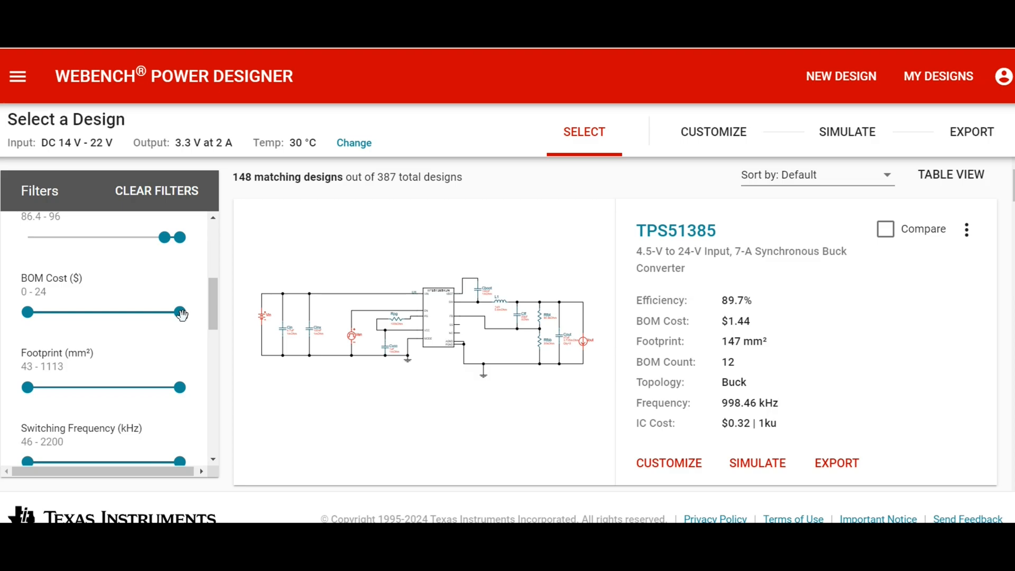
drag(182, 315, 58, 315)
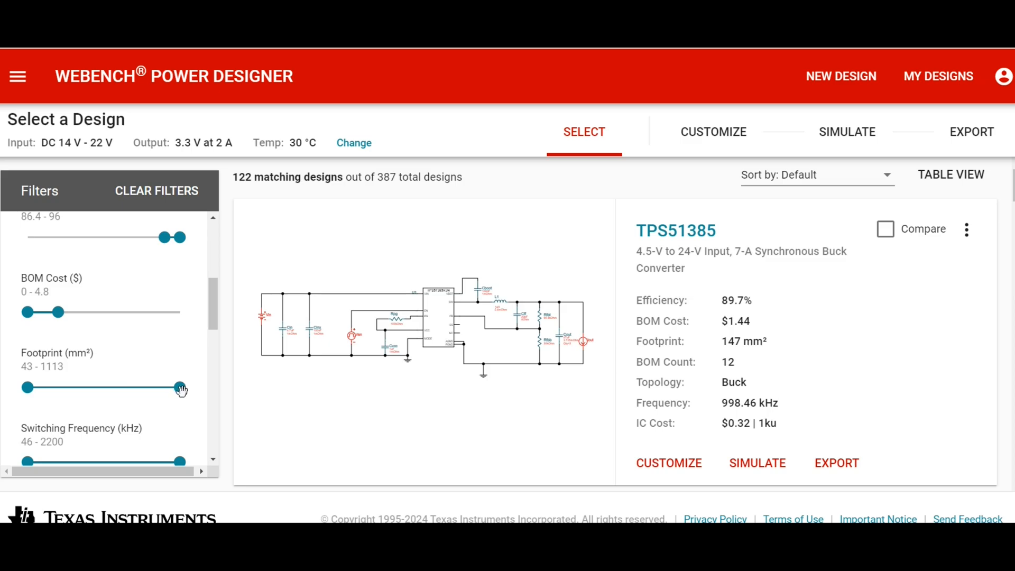
drag(180, 389, 90, 390)
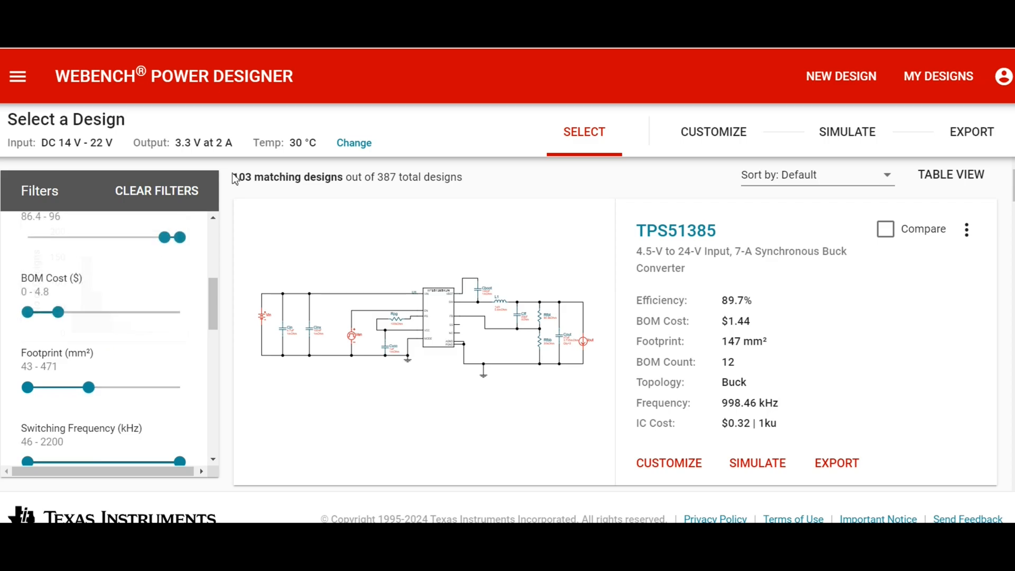
Review the remaining design filters, including switching frequency, output ripple, BOM count, IC package and control mode.
scroll(161, 306, down, 3)
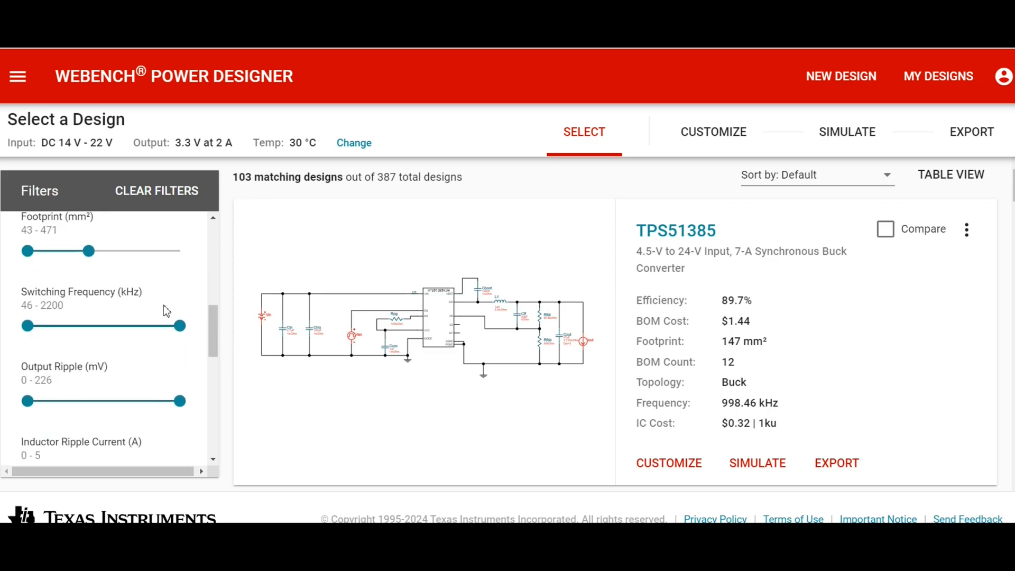
scroll(175, 391, down, 3)
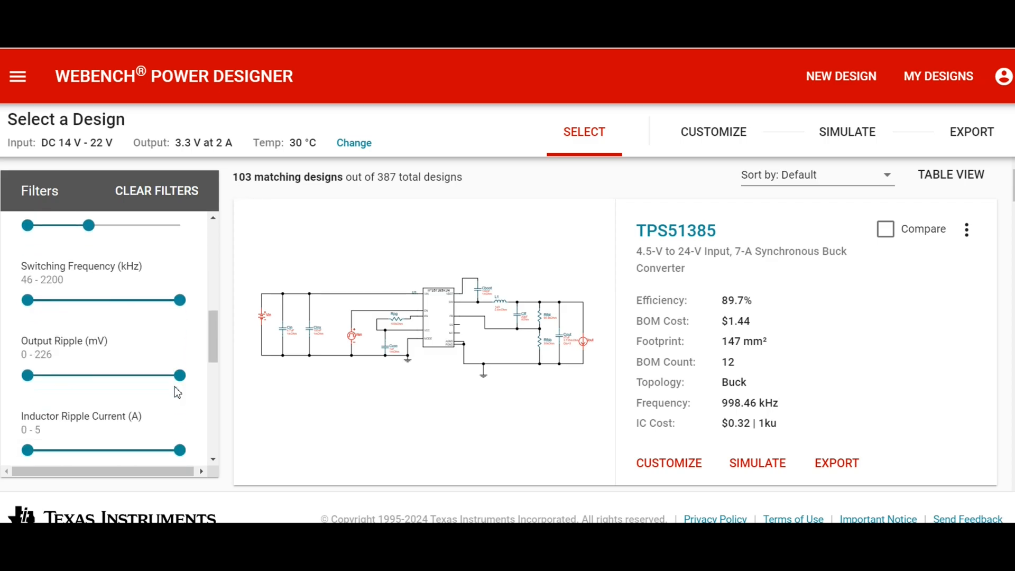
scroll(176, 324, down, 6)
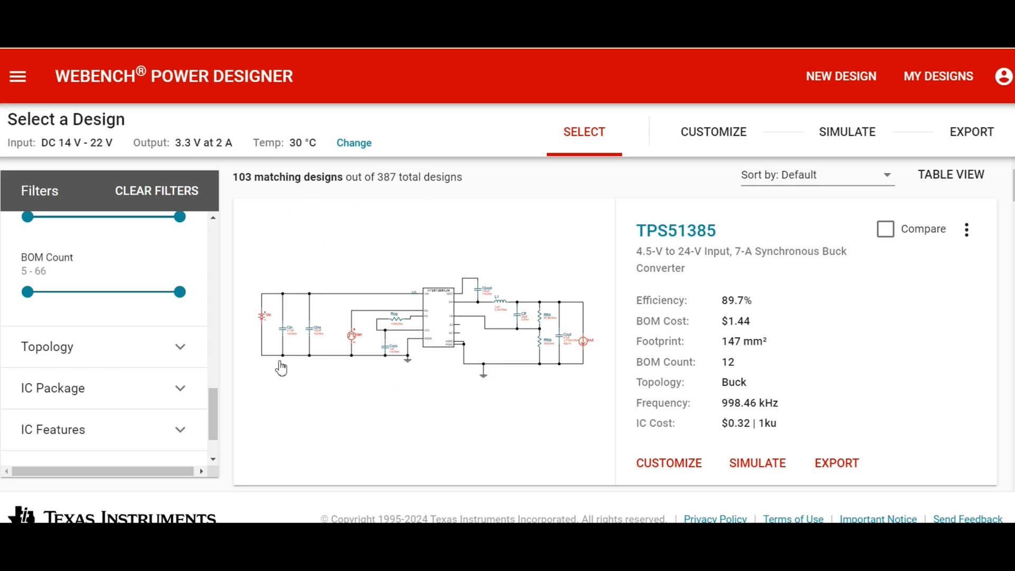
click(182, 391)
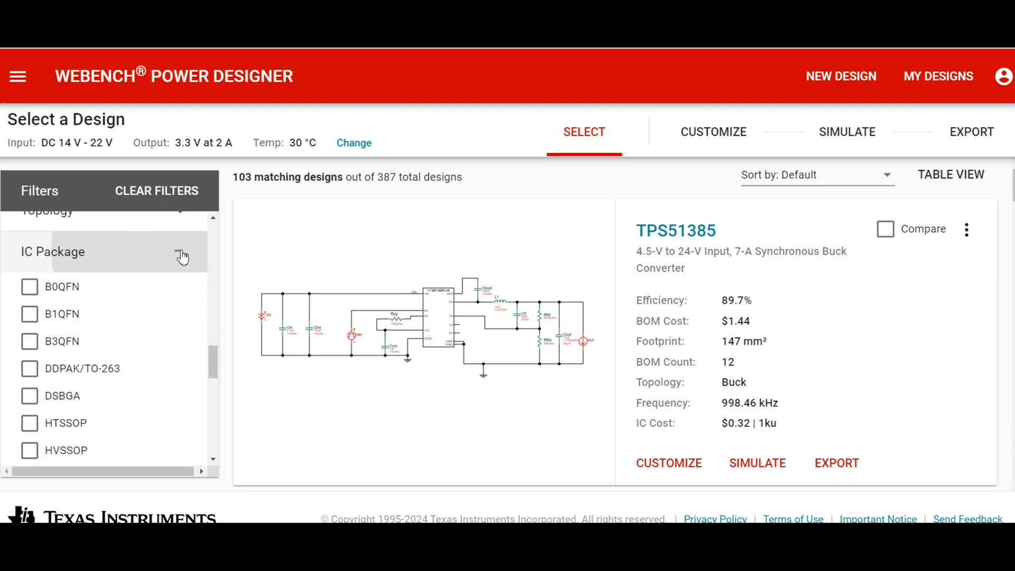
click(181, 256)
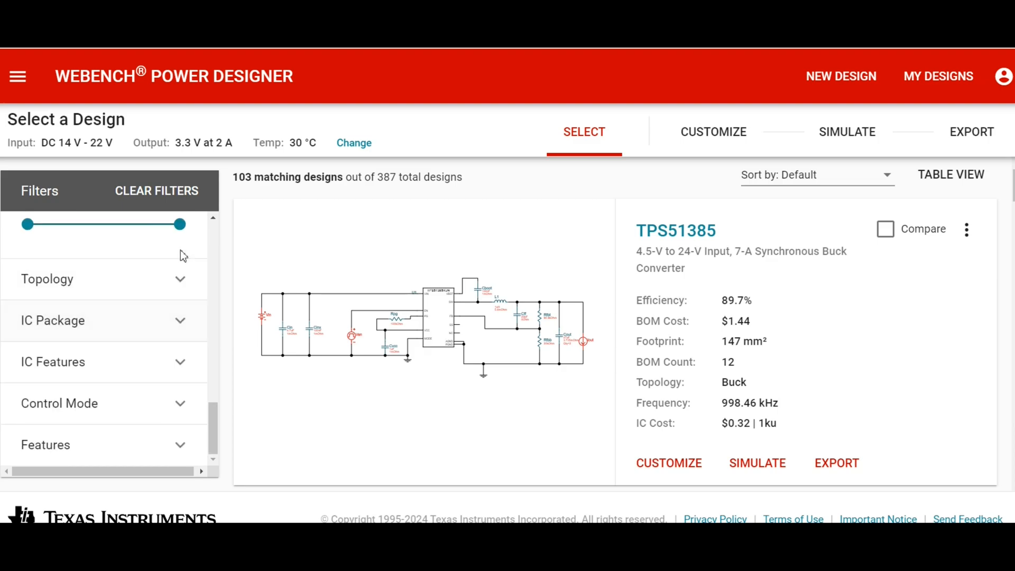
click(181, 414)
click(182, 343)
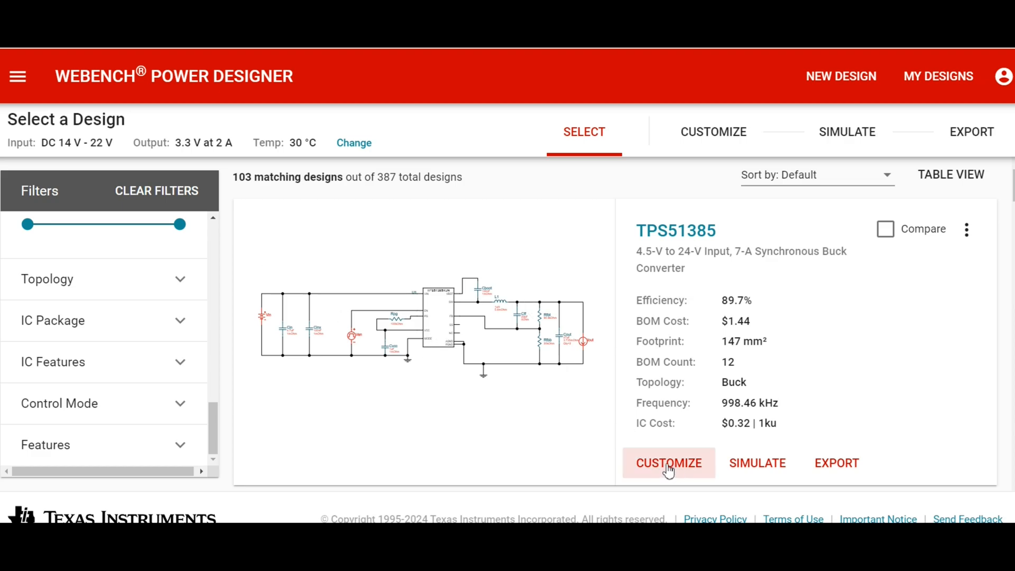
Browse the filtered designs to compare their schematics, efficiency, BOM cost, footprint and frequency.
scroll(566, 317, down, 15)
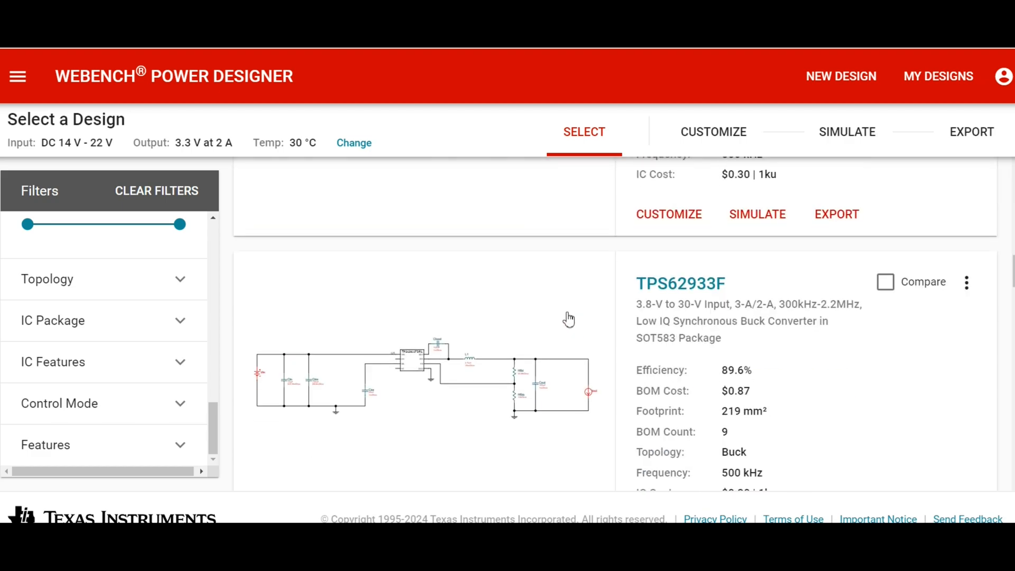
scroll(568, 318, down, 15)
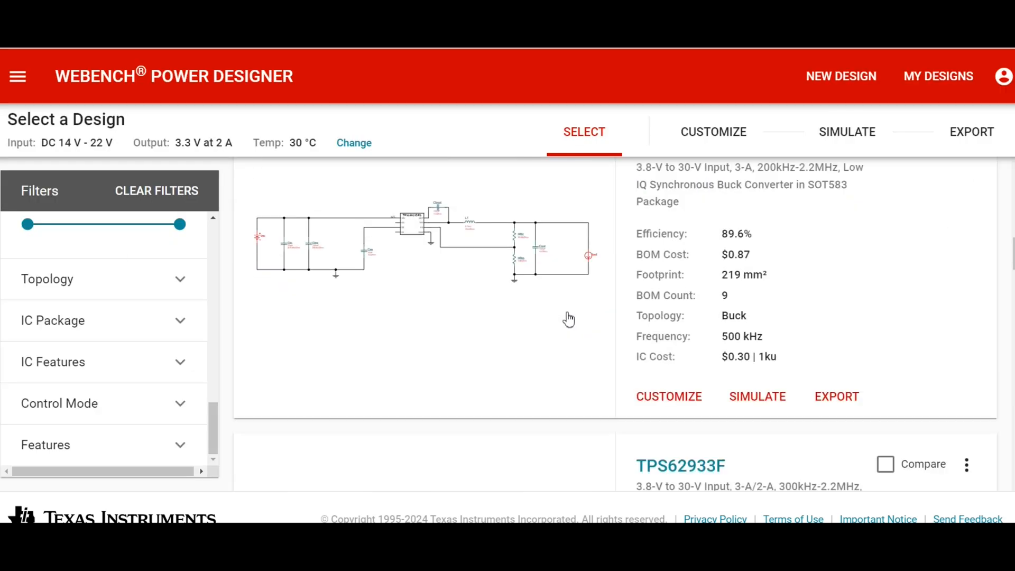
scroll(568, 319, up, 20)
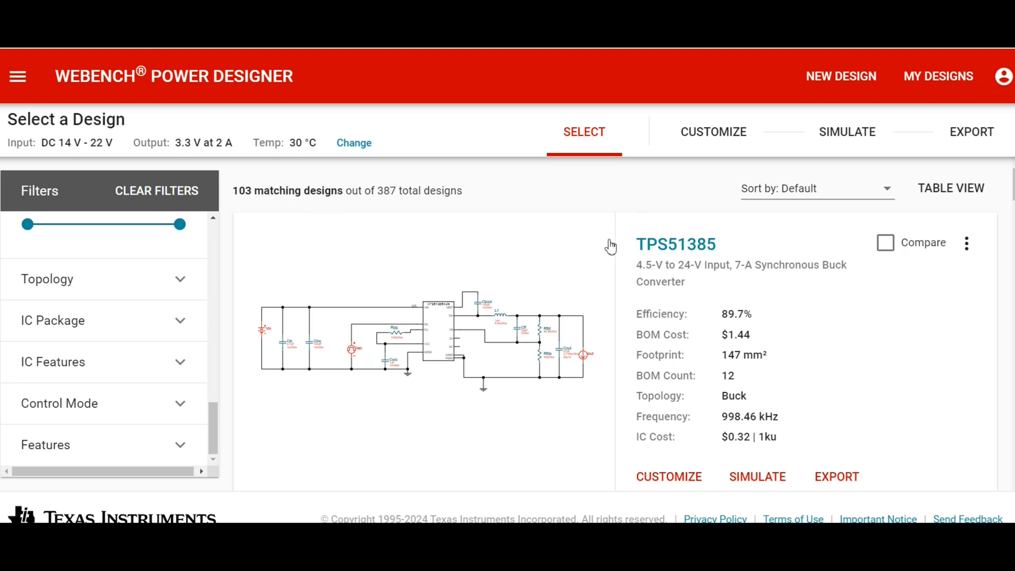
scroll(612, 254, down, 10)
scroll(613, 257, up, 3)
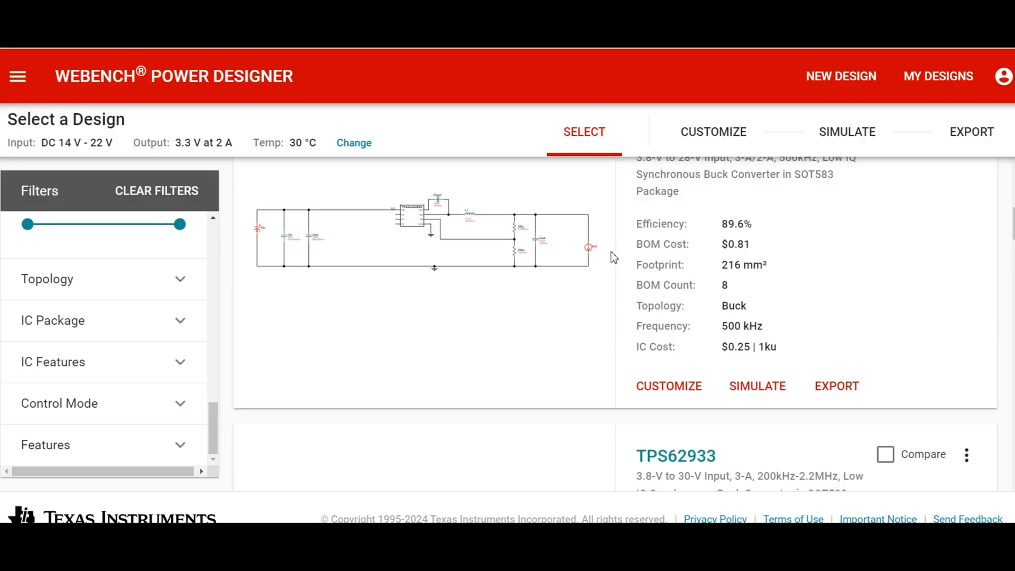
scroll(613, 258, up, 2)
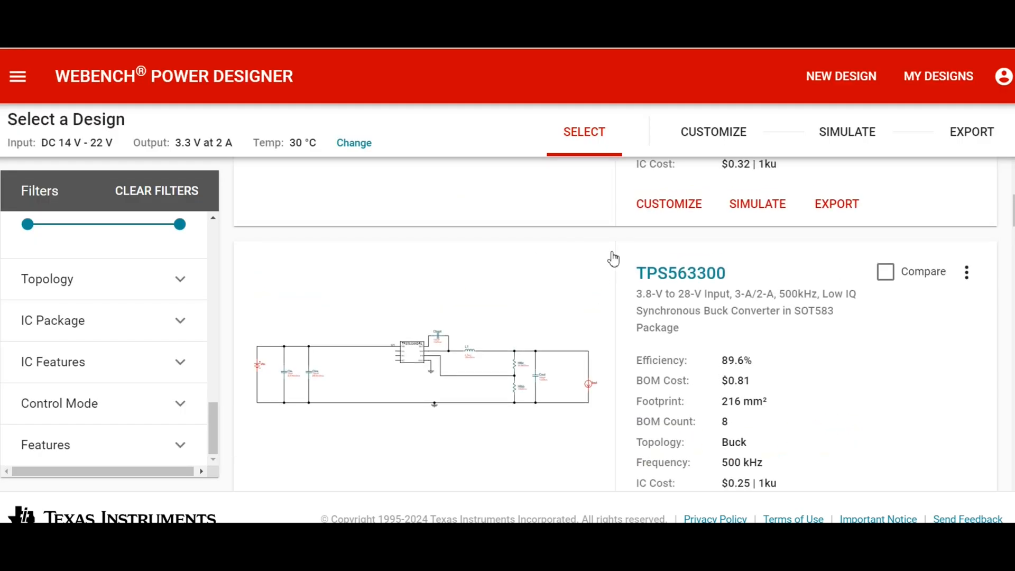
Compare the TPS51385, TPS563300 and TPS62933 designs, and open the TPS51385 design for customization.
scroll(613, 257, up, 1)
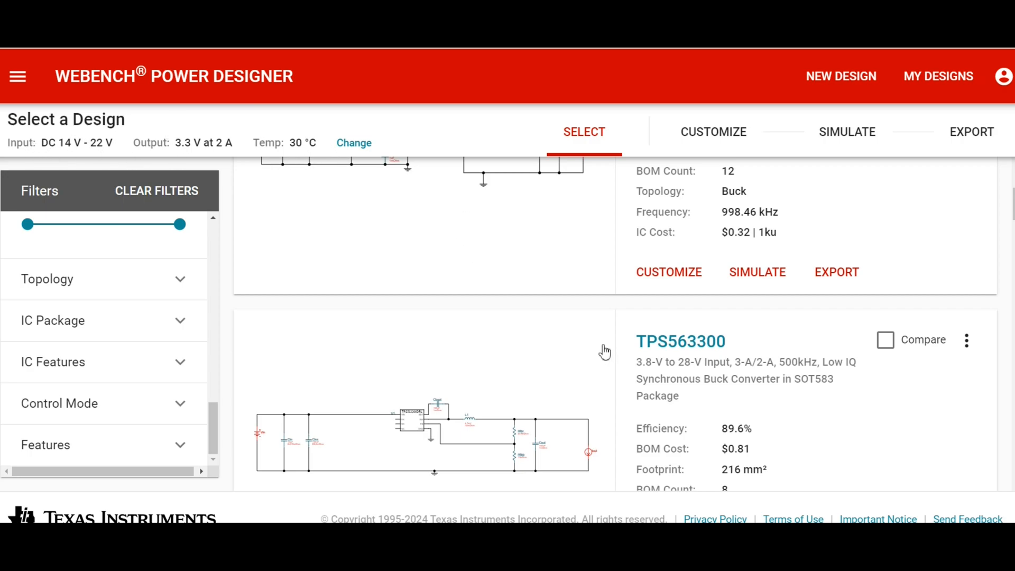
scroll(604, 351, up, 4)
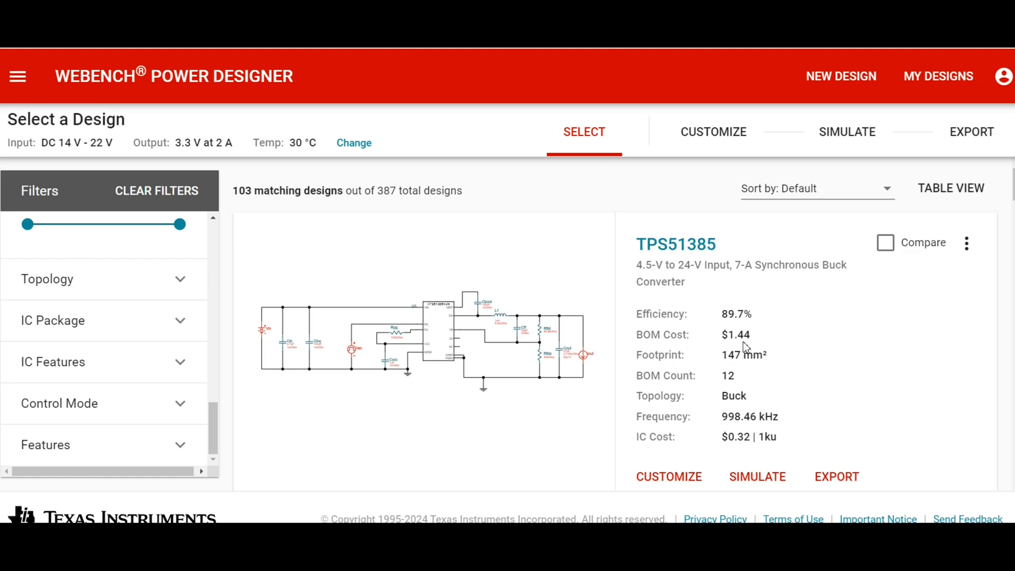
scroll(742, 353, down, 5)
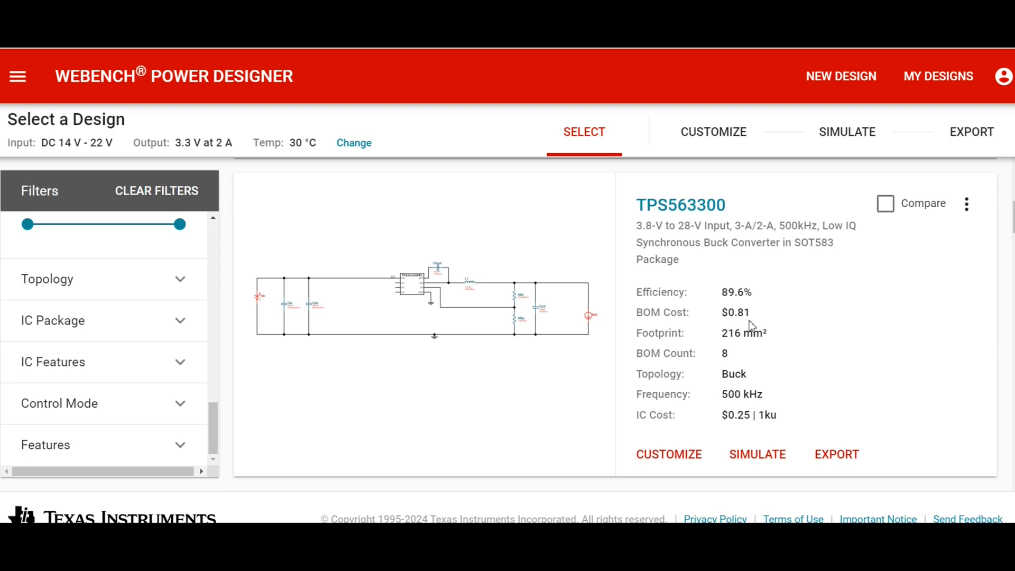
scroll(637, 328, down, 5)
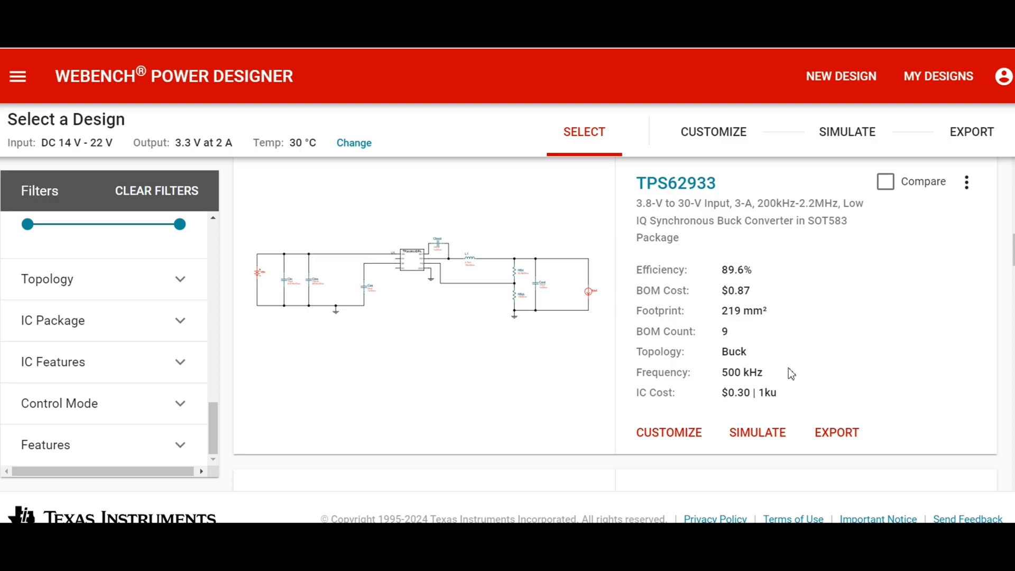
scroll(788, 367, up, 10)
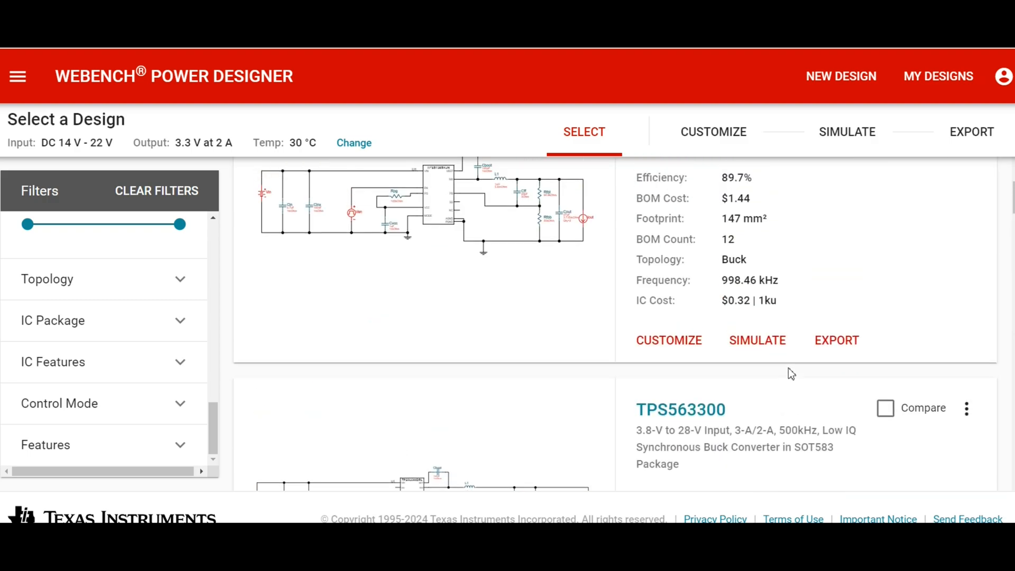
scroll(788, 368, up, 3)
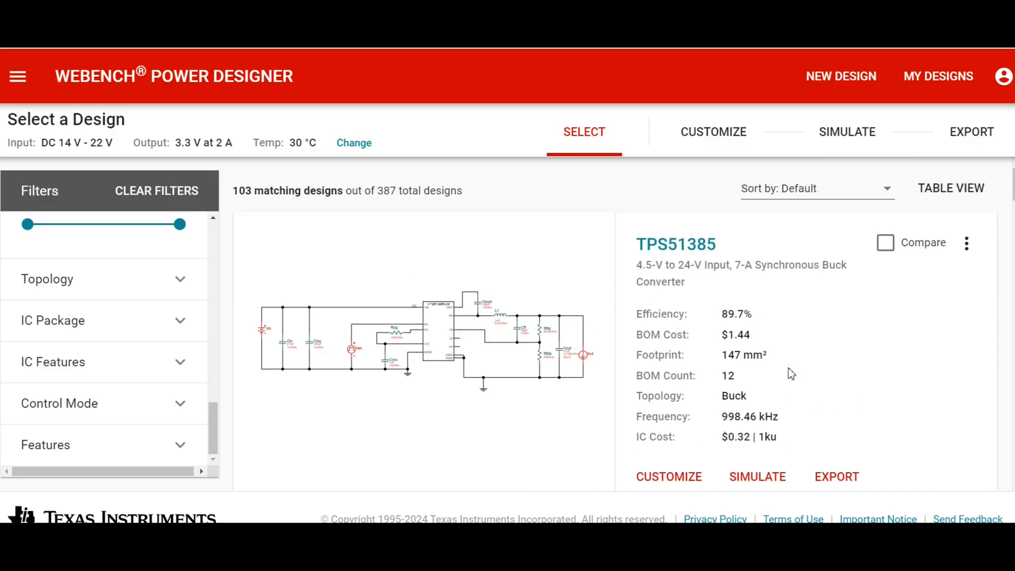
scroll(789, 368, down, 1)
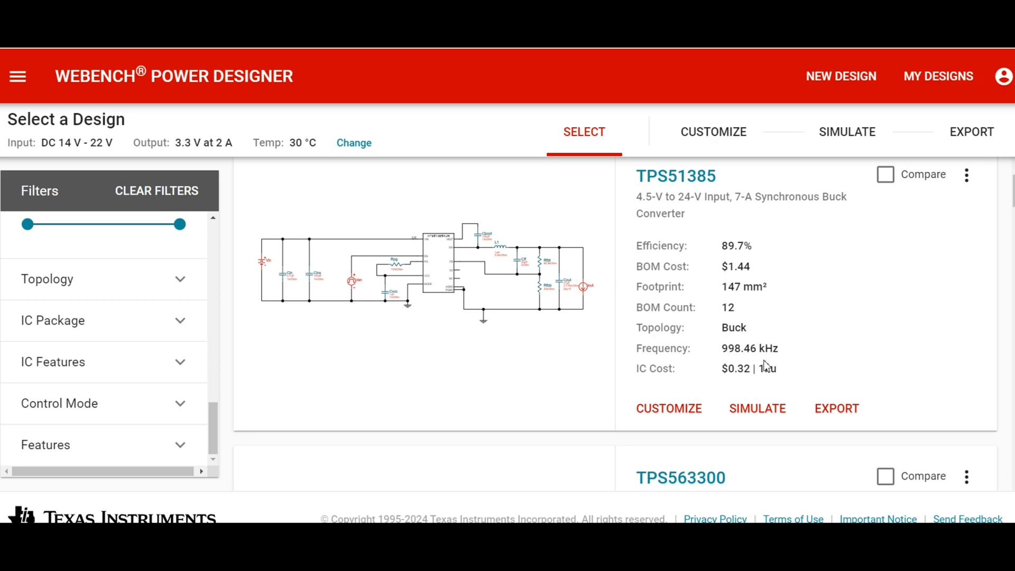
scroll(765, 369, up, 1)
scroll(668, 319, down, 1)
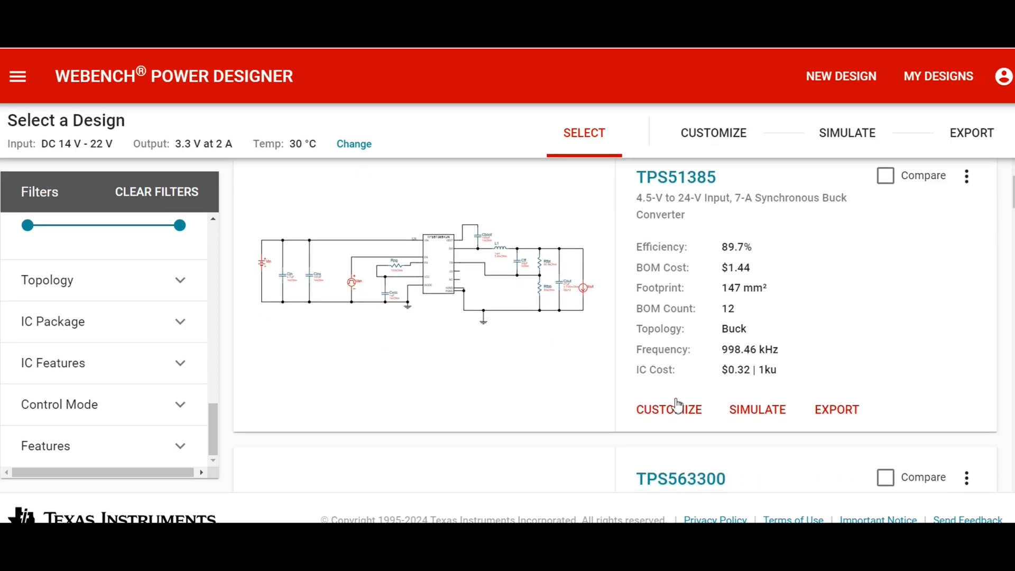
click(668, 410)
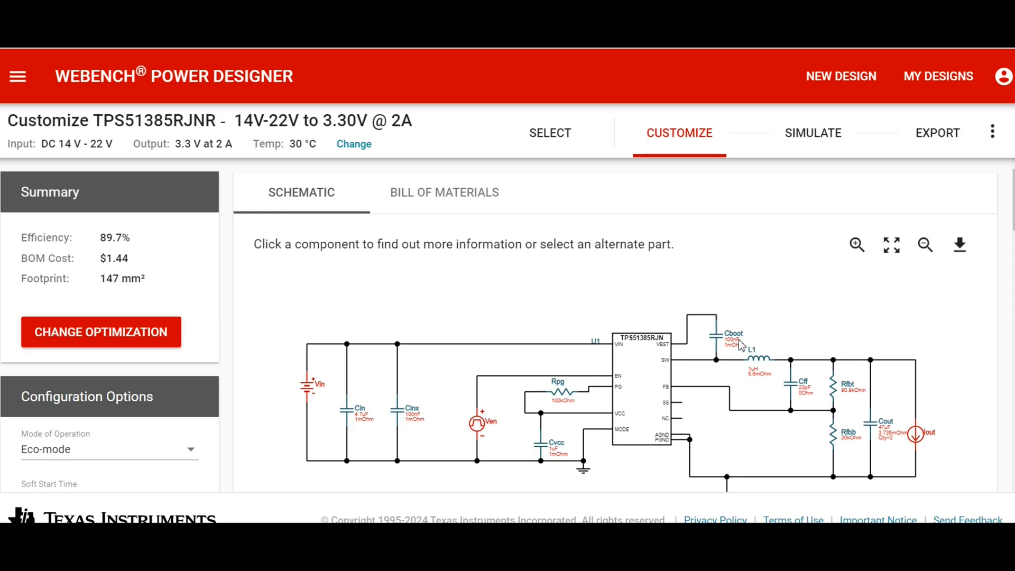
Inspect the full part details of the Cboot capacitor in the schematic.
click(722, 344)
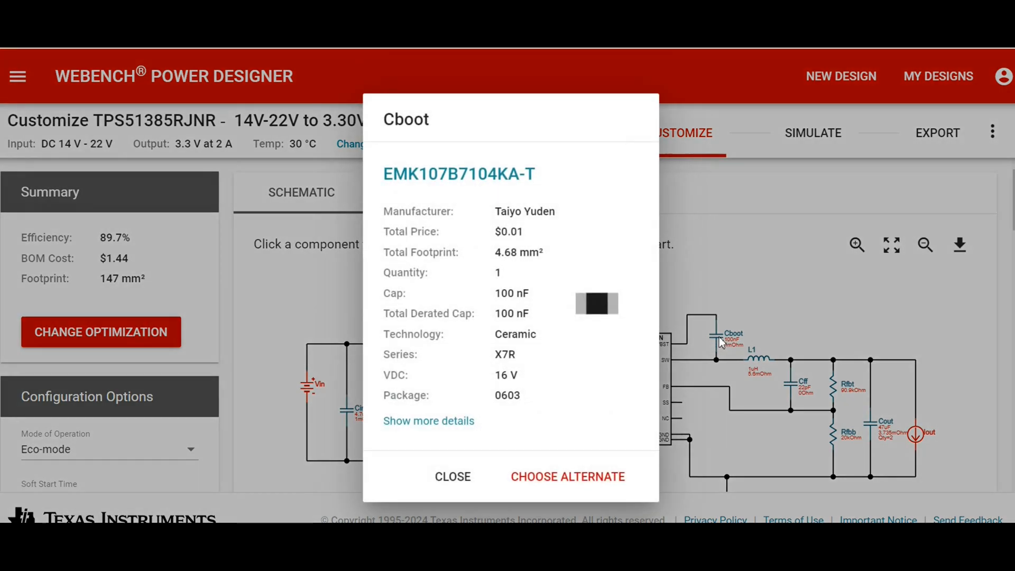
click(419, 421)
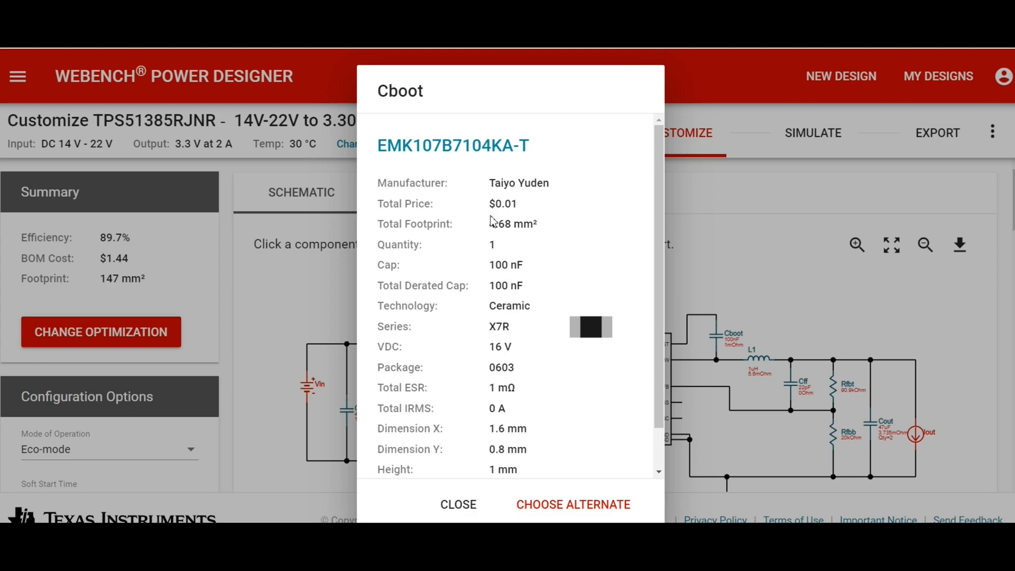
scroll(514, 336, down, 1)
scroll(514, 339, down, 1)
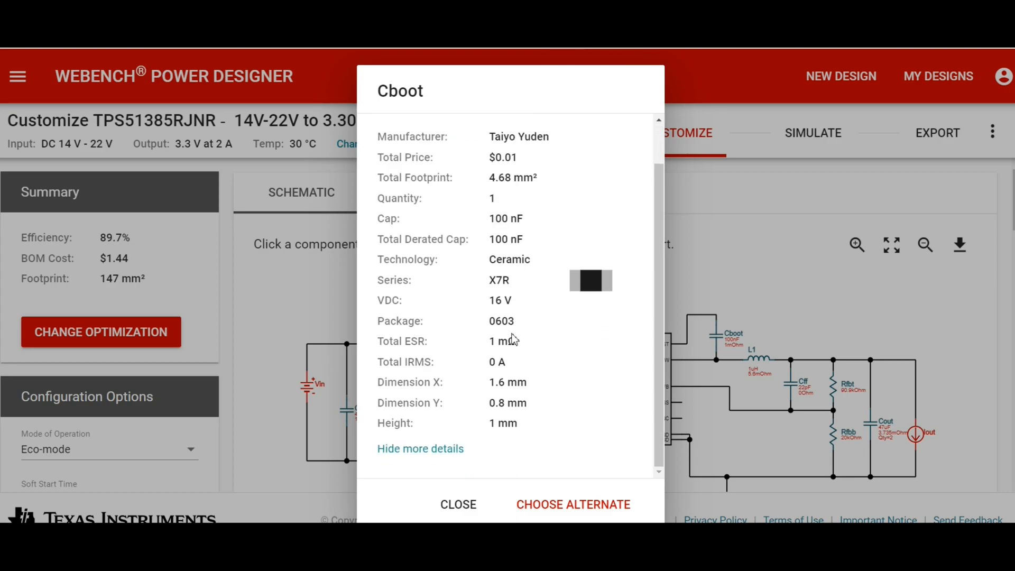
Browse the alternate parts offered for Cboot, and leave the selection without choosing a replacement.
click(562, 507)
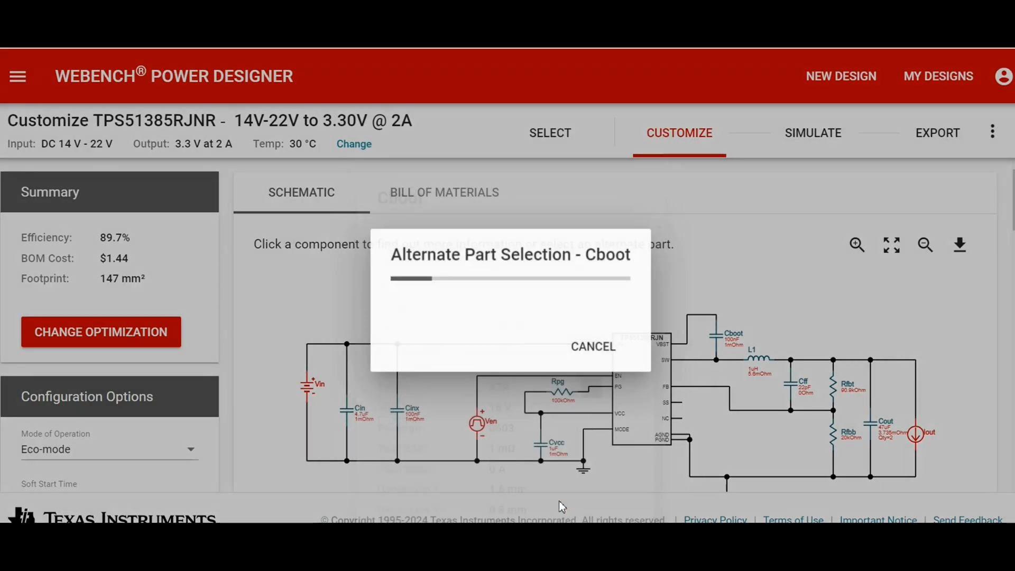
scroll(500, 331, down, 10)
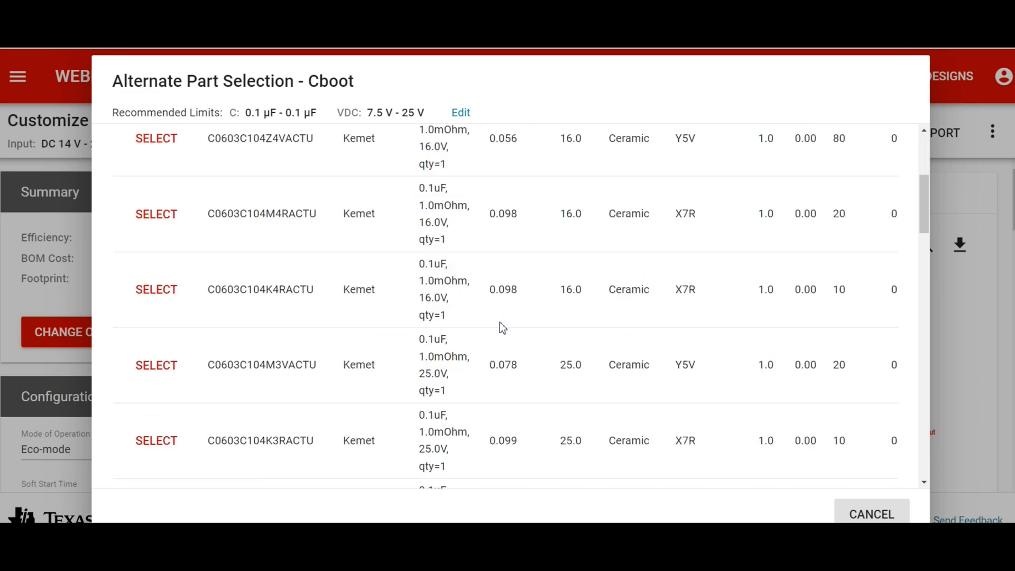
scroll(502, 328, up, 10)
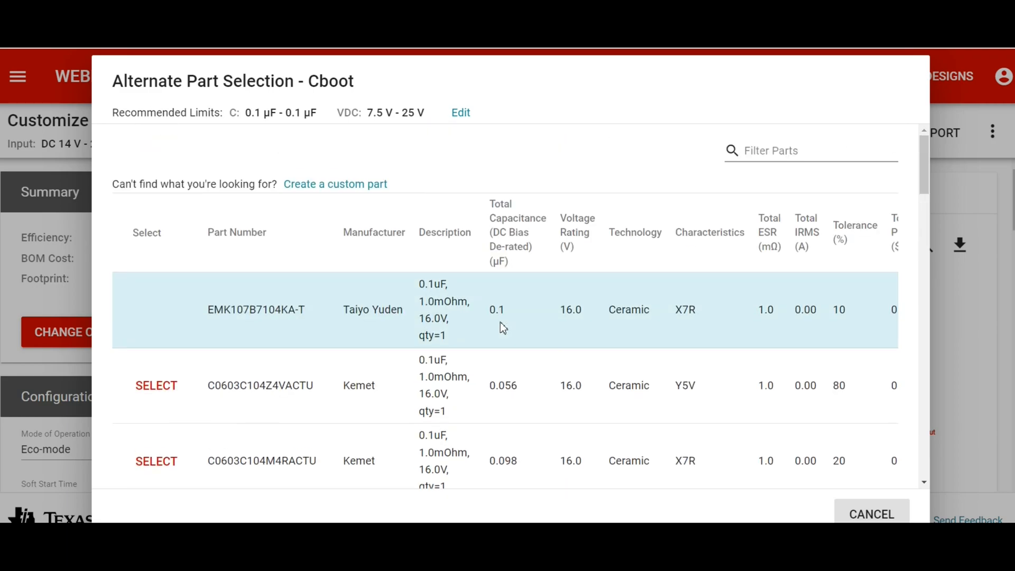
click(871, 514)
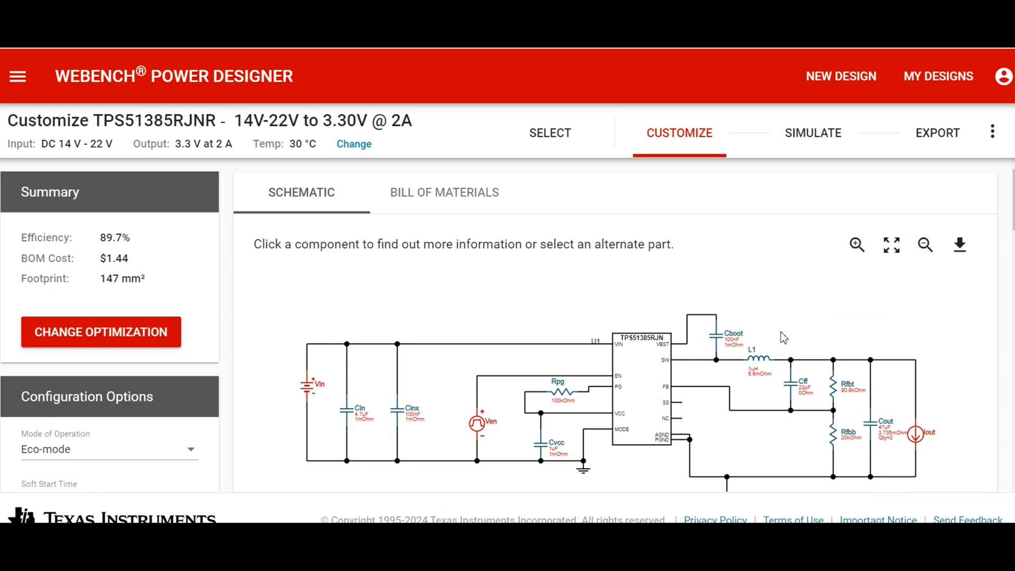
Inspect the Cinx capacitor and its alternate parts, keeping the part already in the design.
click(398, 412)
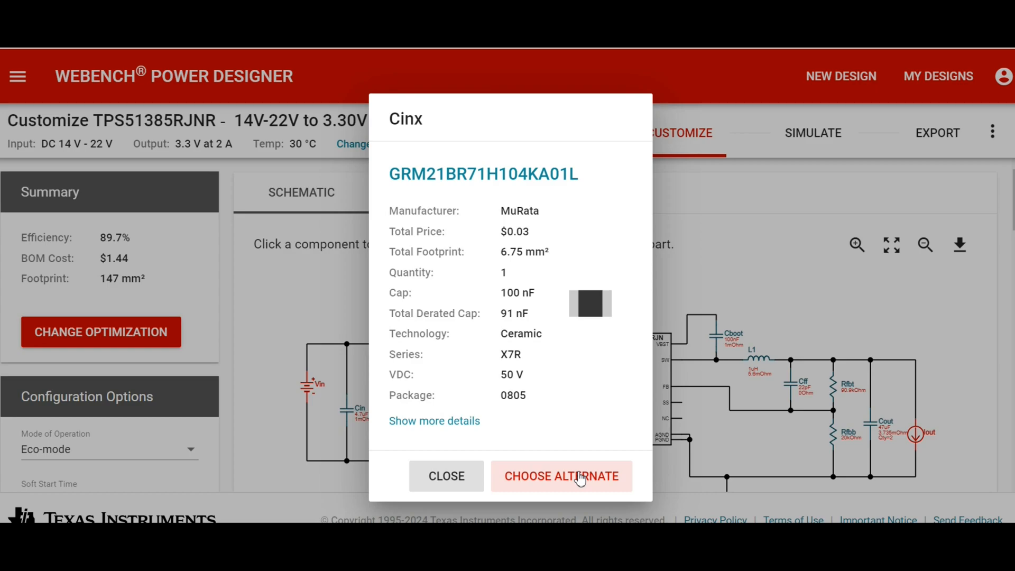
click(580, 478)
scroll(560, 296, down, 1)
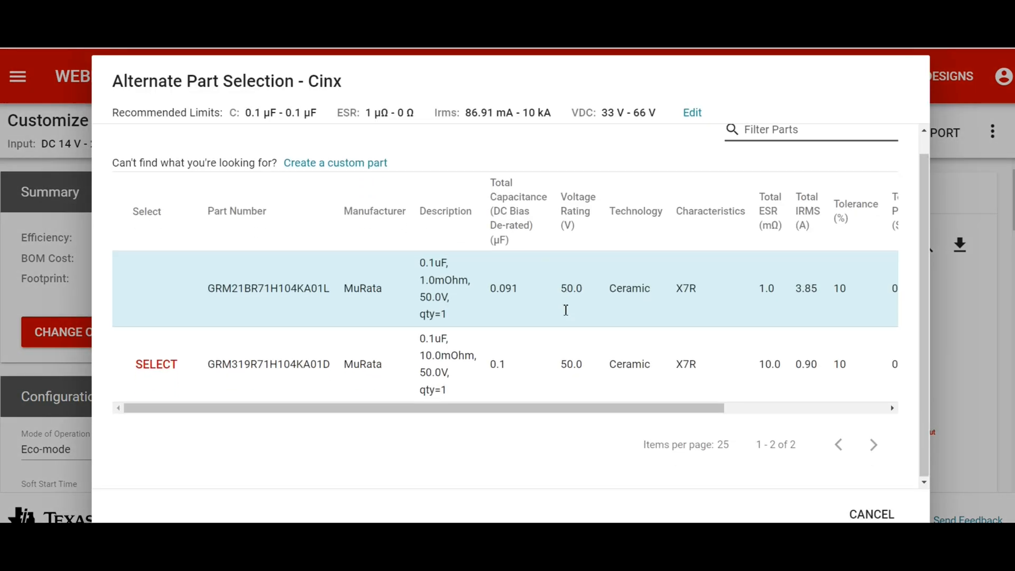
scroll(565, 311, up, 1)
scroll(565, 309, down, 1)
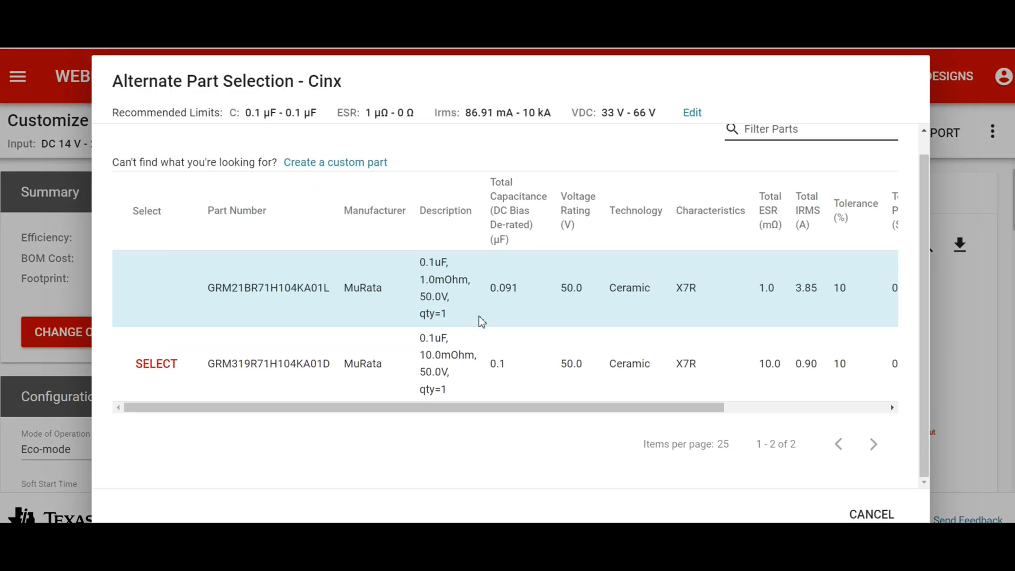
click(871, 514)
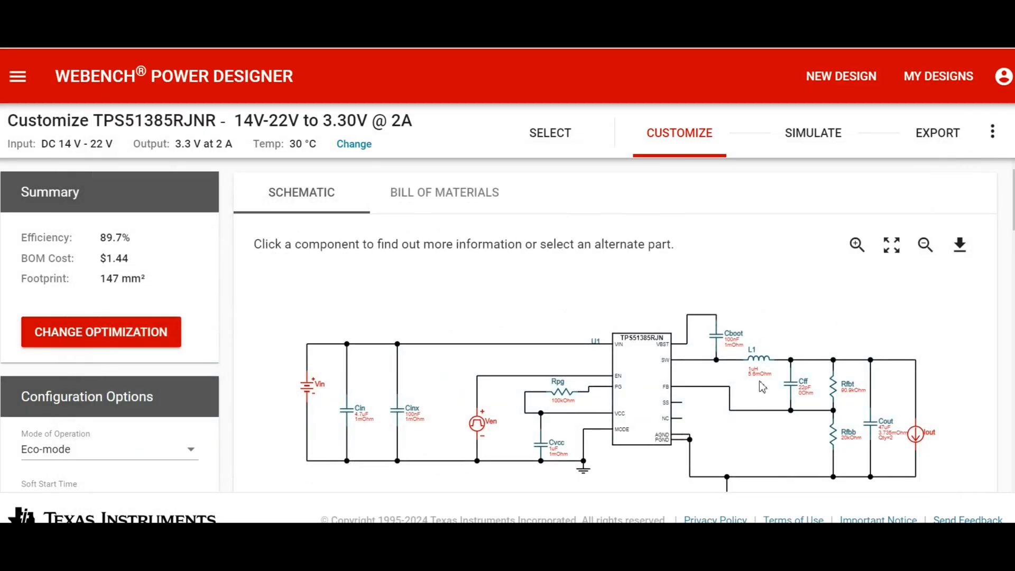
Review the customized design's schematic, configuration options and operating values.
scroll(762, 387, down, 5)
scroll(762, 387, down, 4)
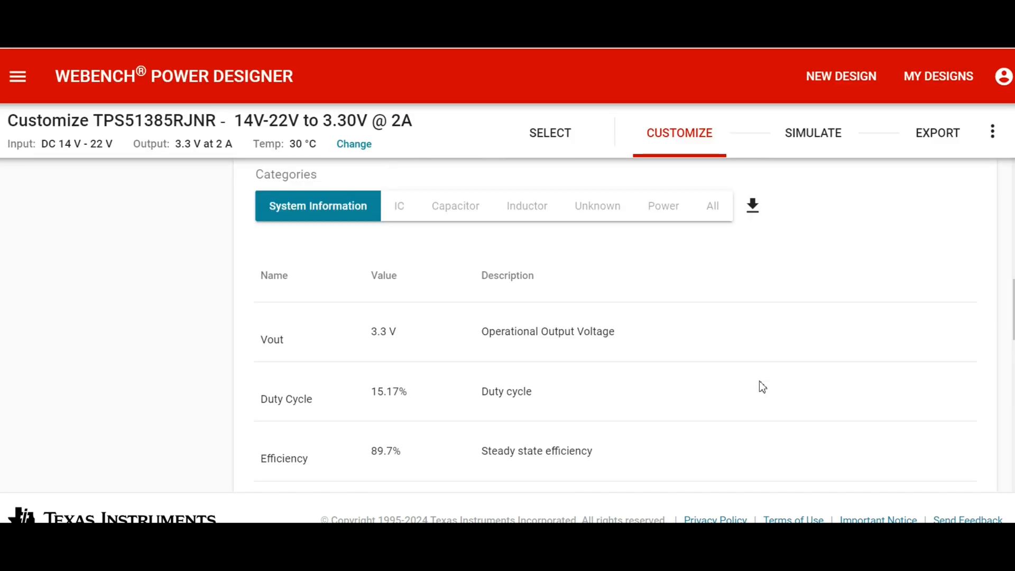
scroll(760, 382, up, 4)
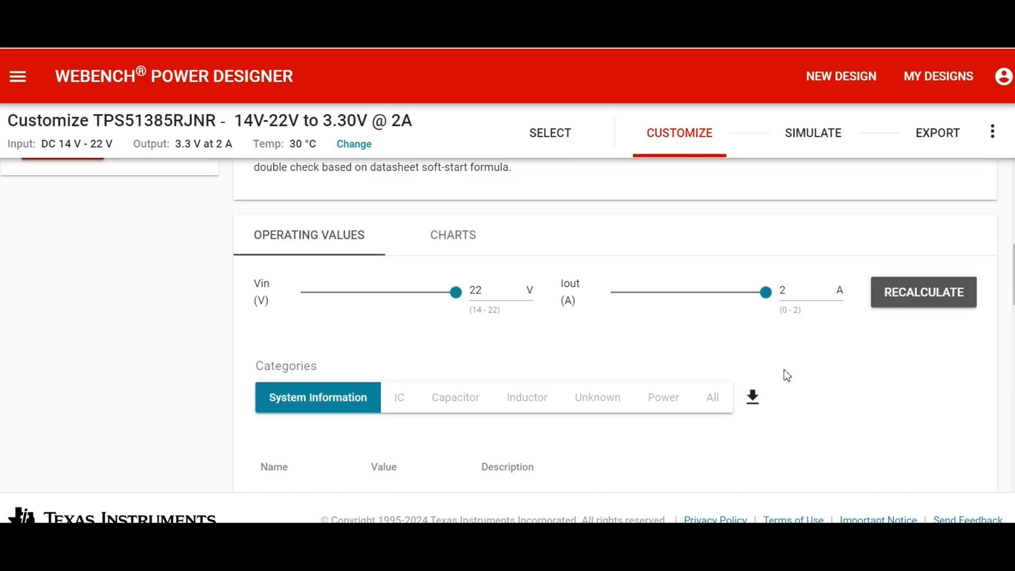
scroll(785, 374, up, 8)
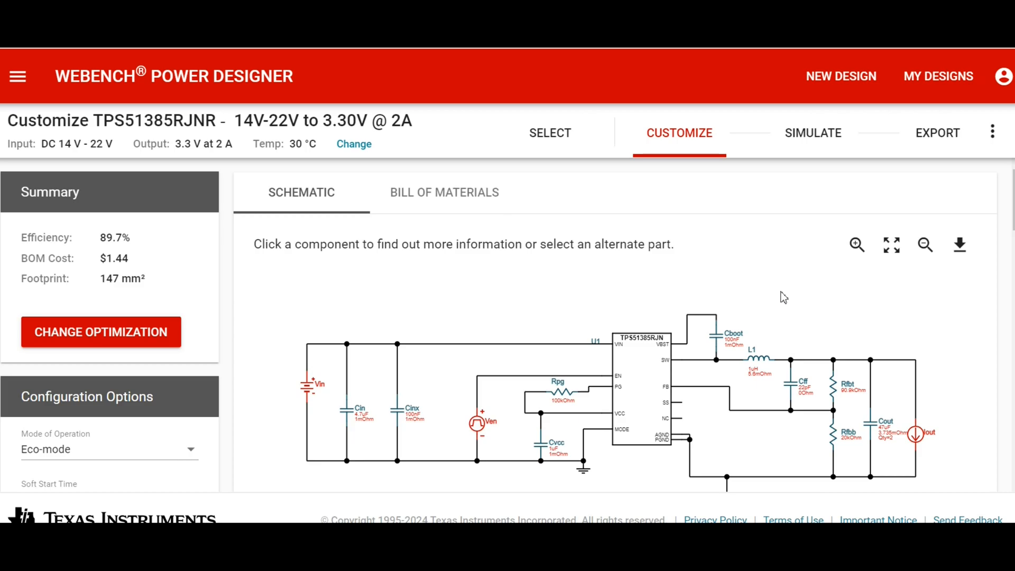
scroll(783, 296, down, 3)
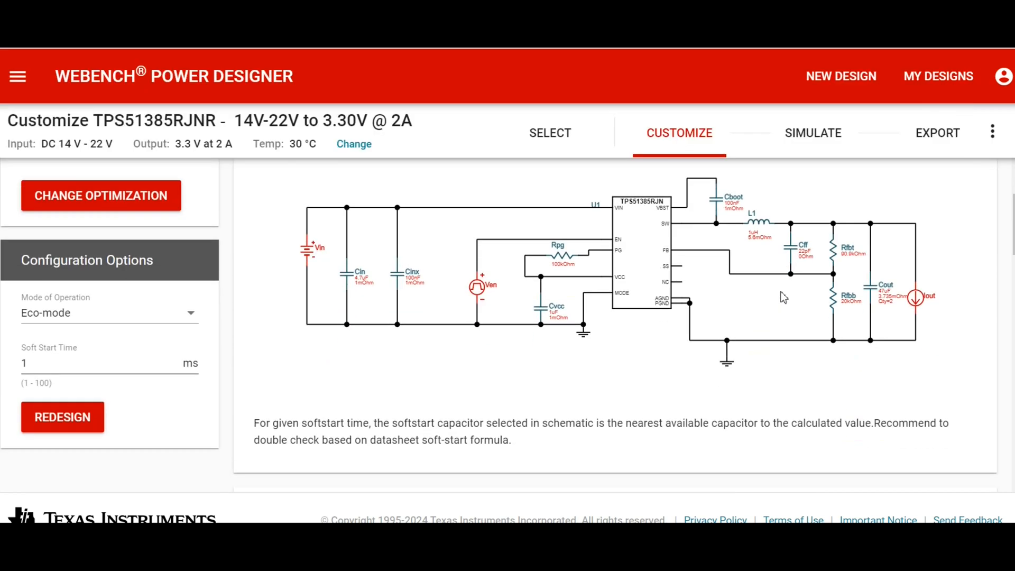
scroll(783, 297, up, 3)
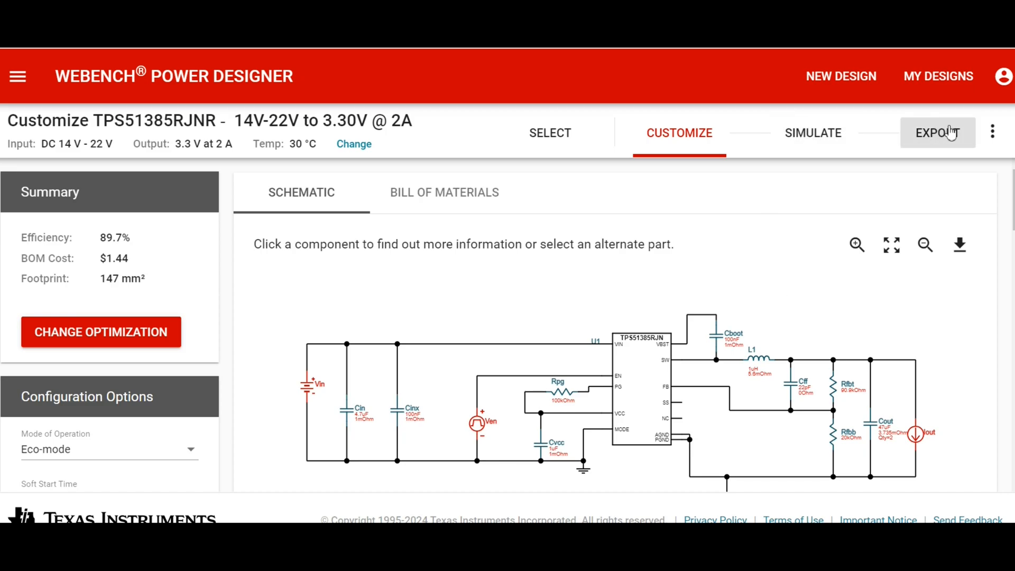
Run a Startup simulation of the TPS51385 design and check the VOut and Vin waveforms while it runs.
click(812, 138)
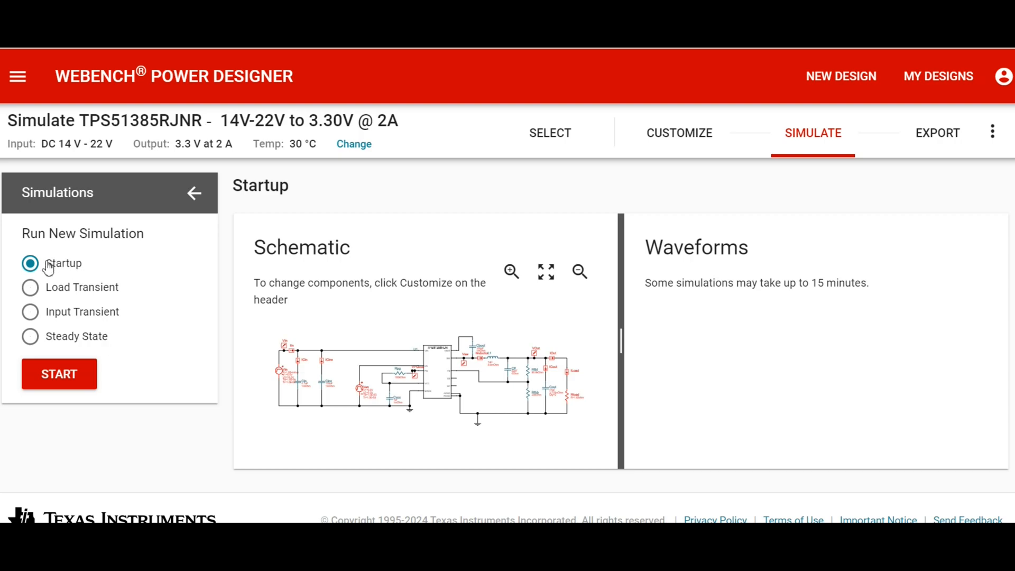
click(58, 376)
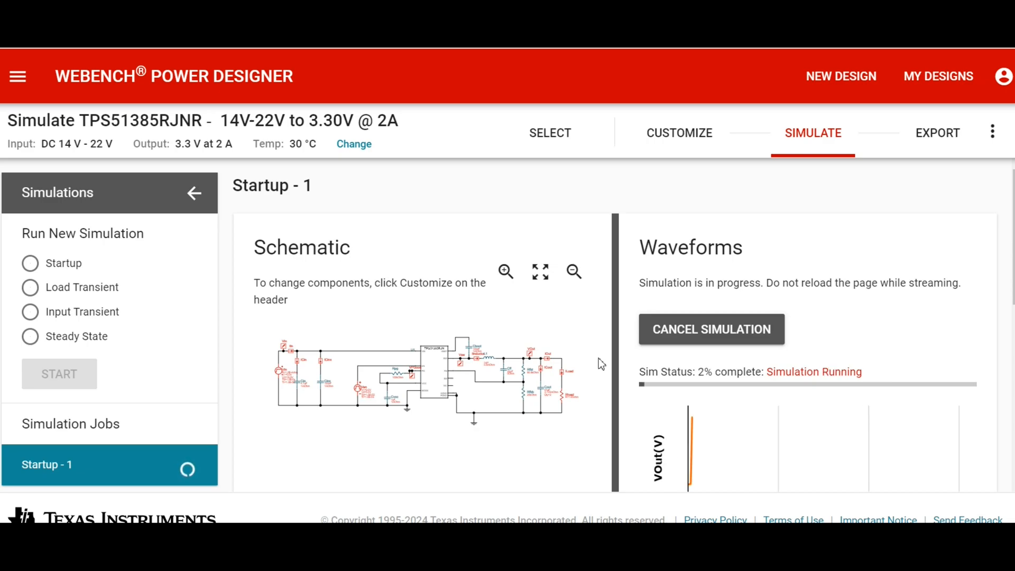
scroll(600, 364, down, 1)
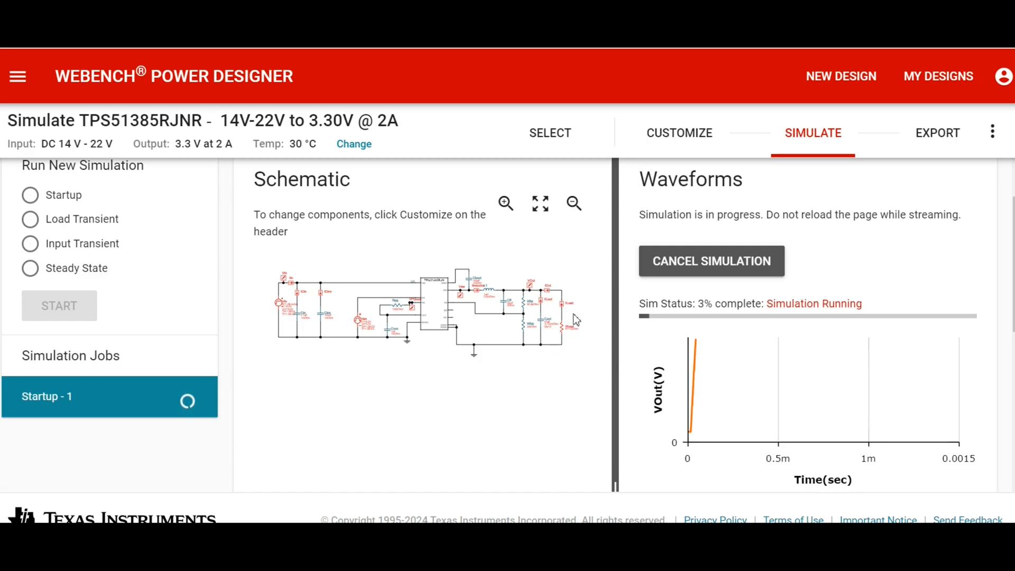
scroll(576, 320, down, 4)
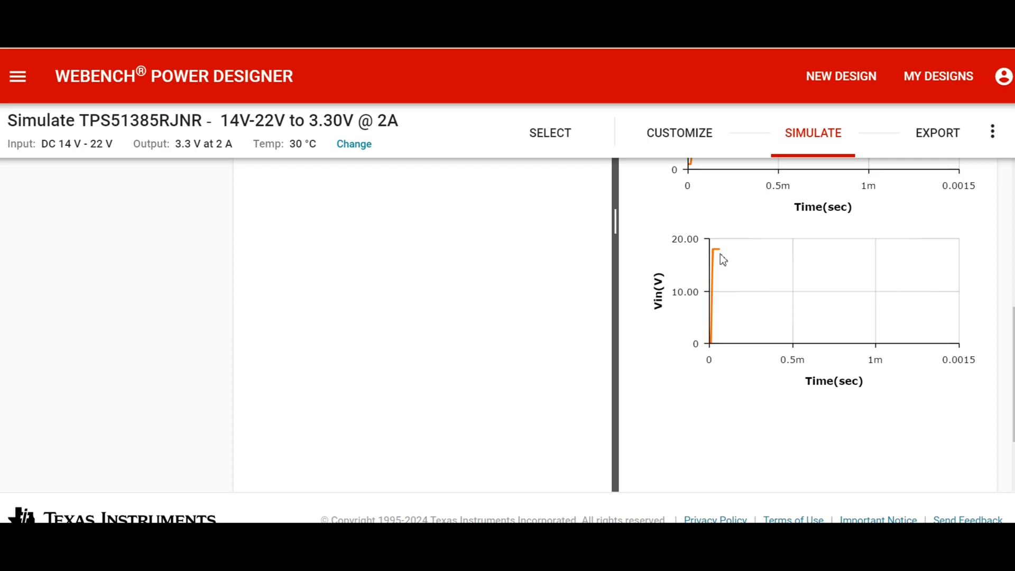
scroll(595, 329, up, 5)
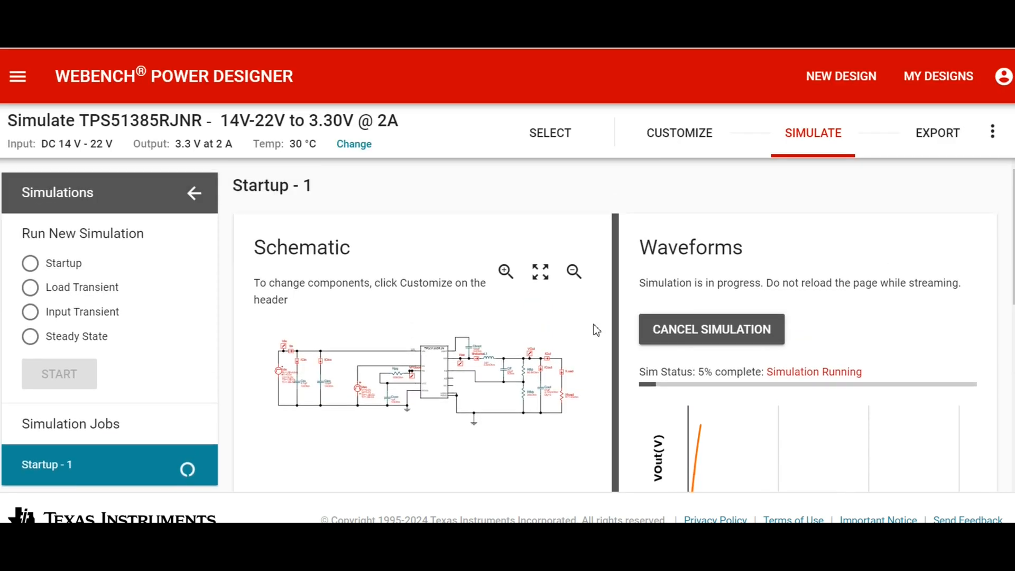
scroll(596, 330, down, 2)
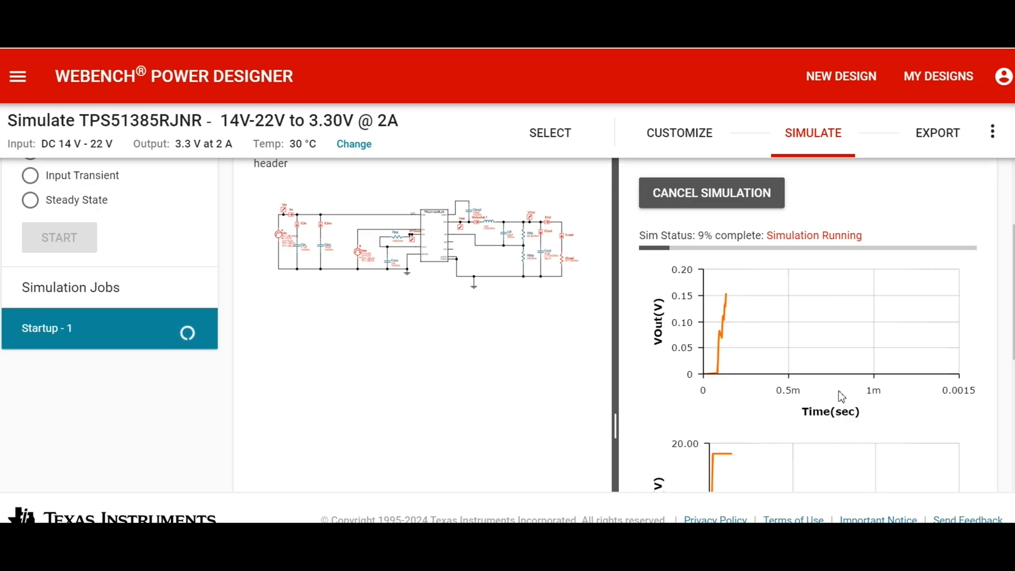
Cancel the running Startup simulation and examine the VOut waveform recorded so far.
click(724, 197)
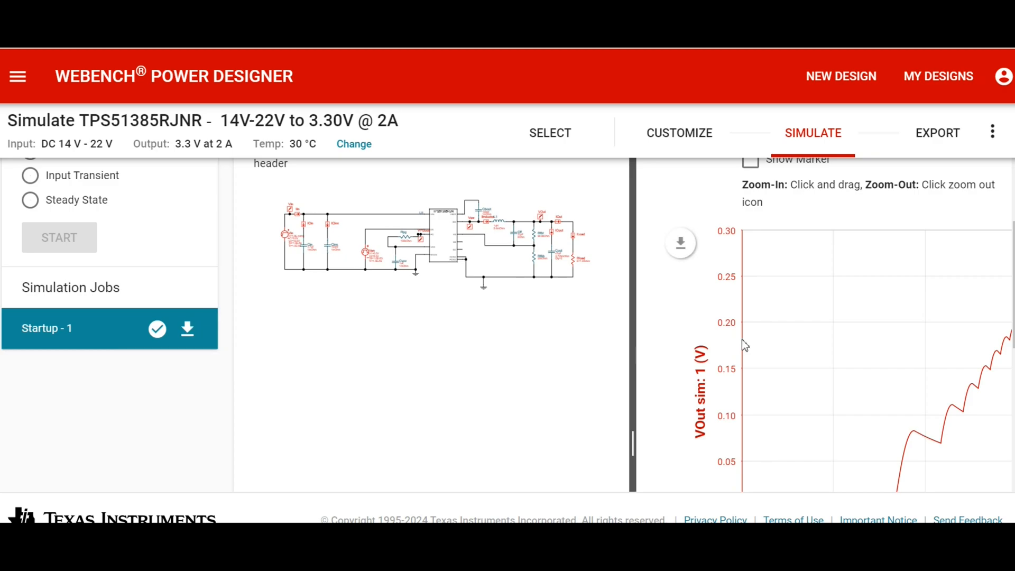
scroll(742, 341, down, 3)
scroll(742, 341, up, 5)
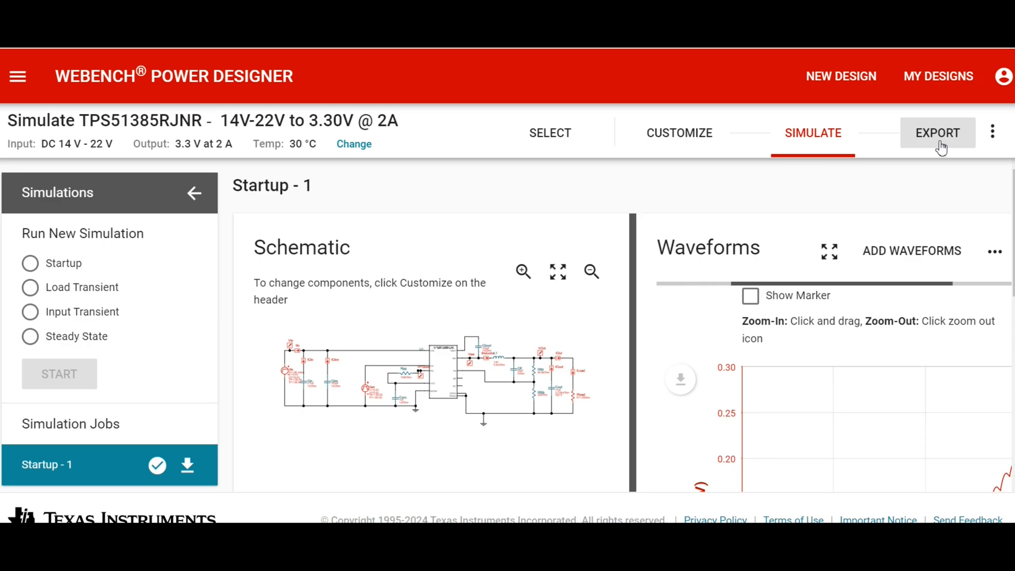
Open the design's export information and view its bill of materials.
click(939, 142)
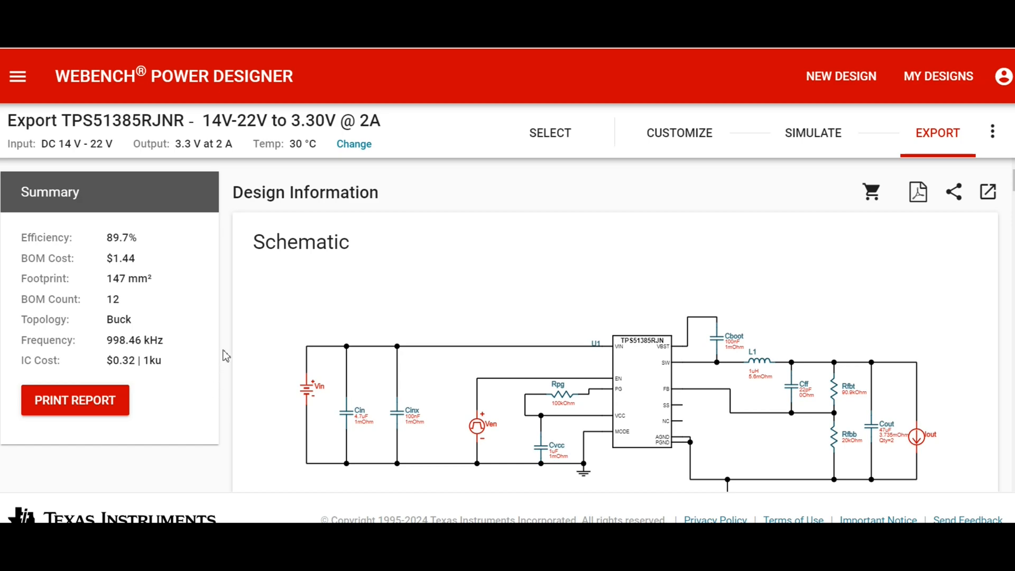
scroll(226, 356, down, 7)
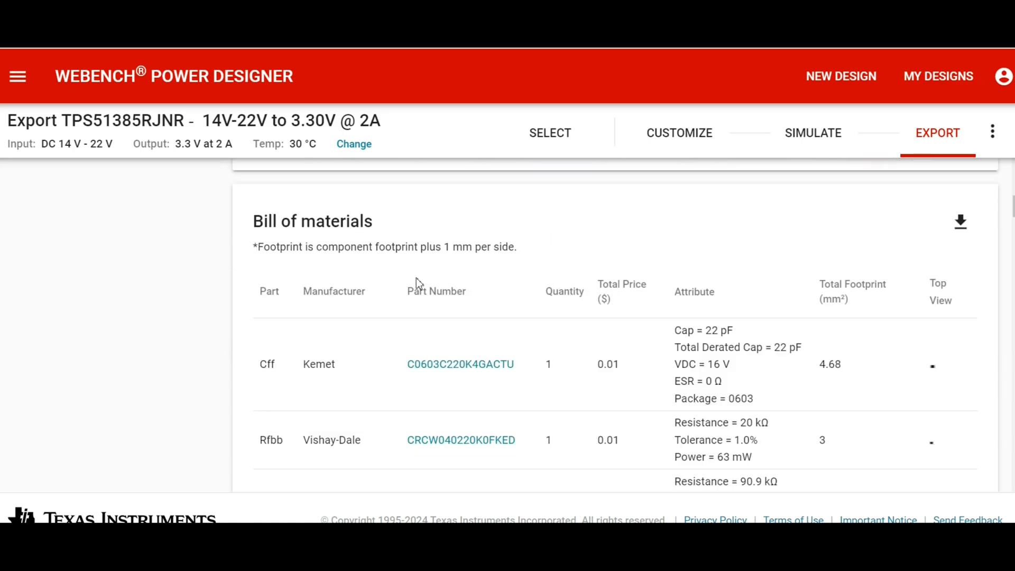
Examine the exported design information from the bill of materials through the duty cycle and efficiency charts to the operating values.
scroll(567, 281, down, 6)
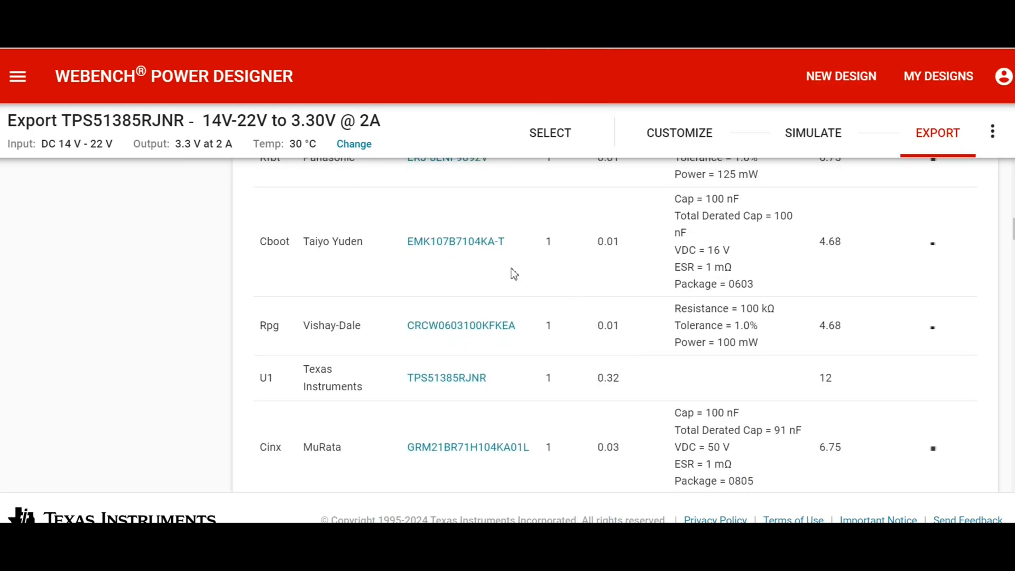
scroll(514, 273, down, 12)
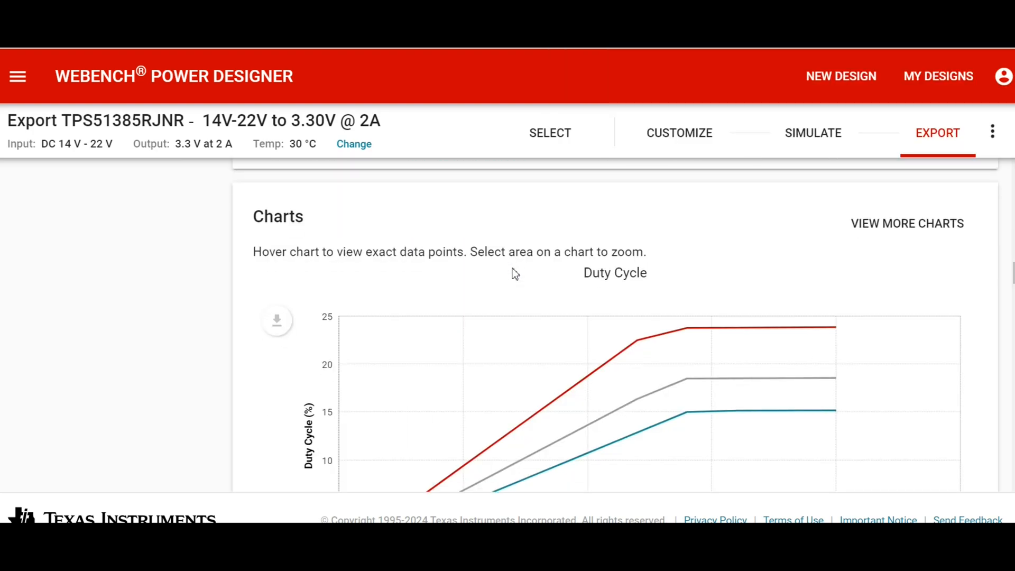
scroll(516, 274, down, 10)
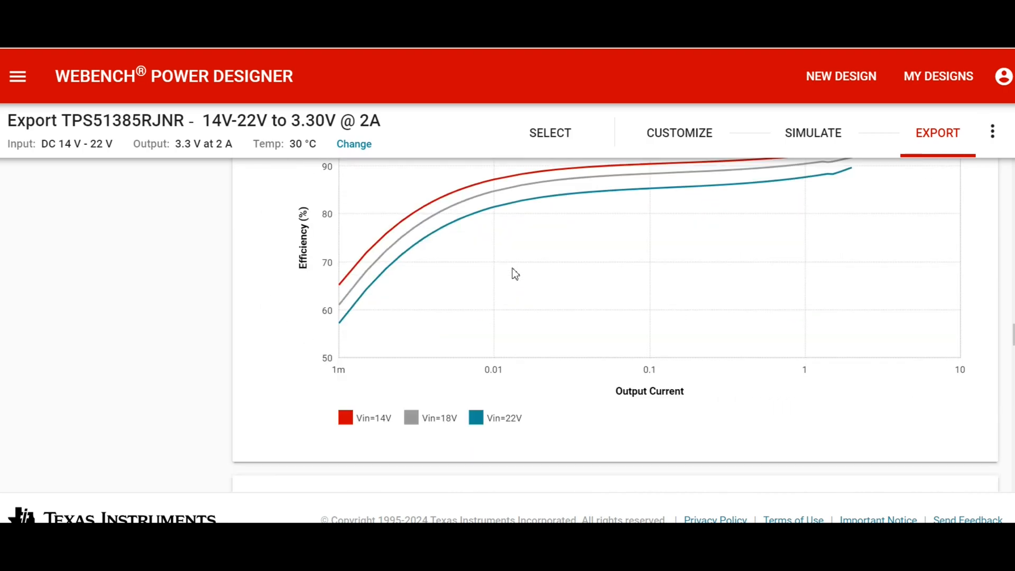
scroll(515, 273, up, 5)
scroll(515, 274, down, 2)
scroll(515, 274, down, 3)
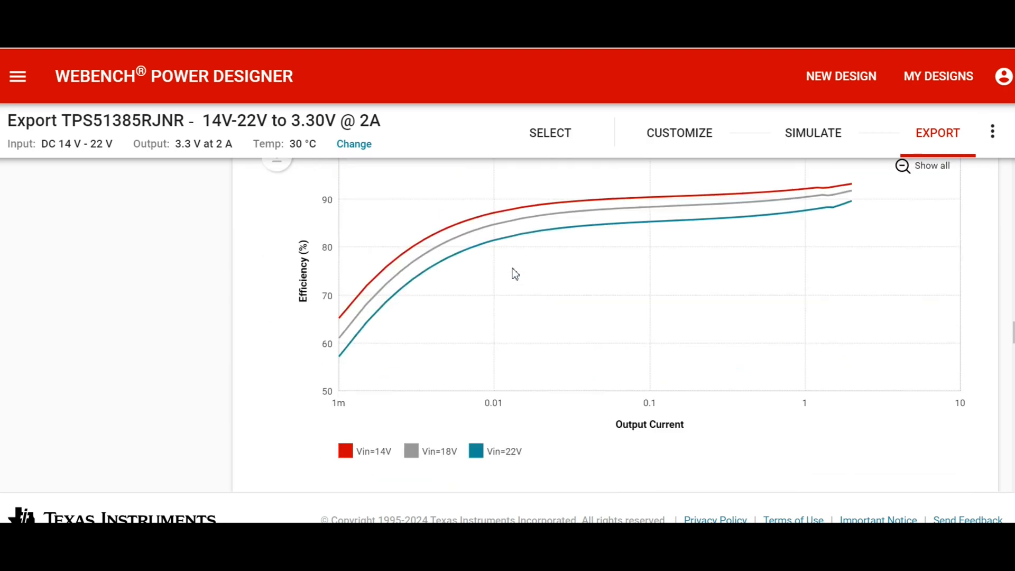
scroll(516, 274, down, 20)
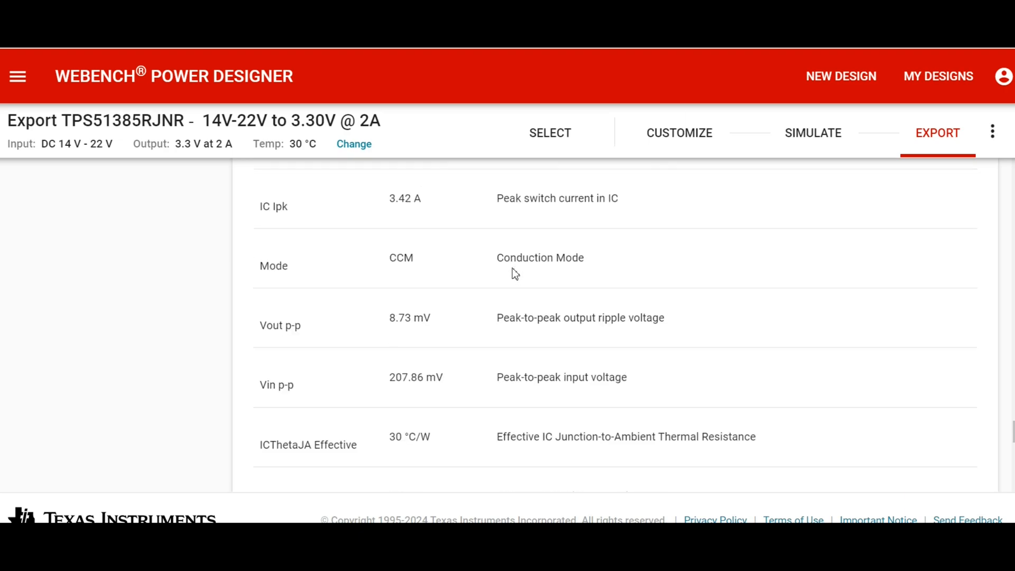
scroll(515, 273, down, 8)
scroll(514, 270, up, 20)
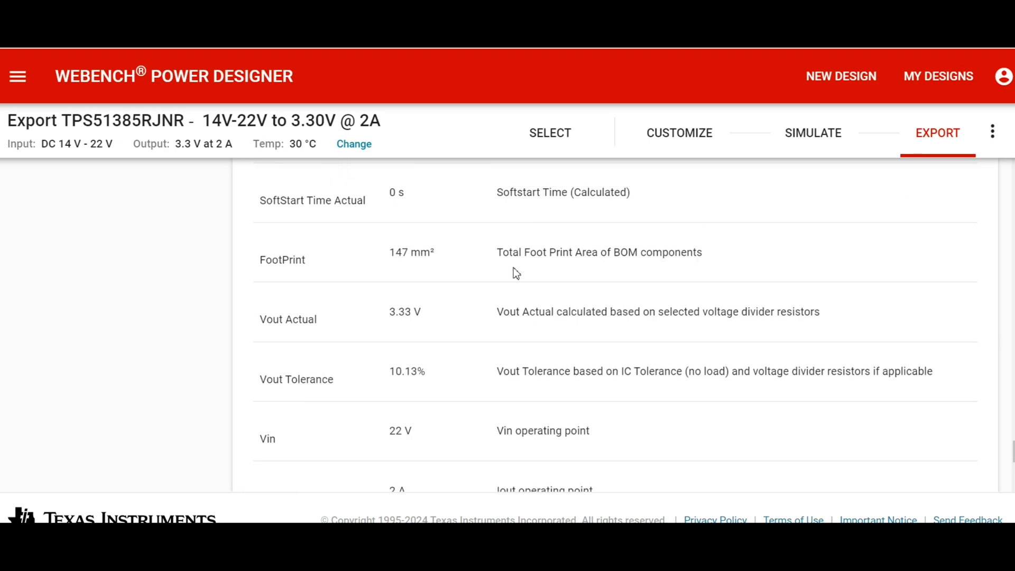
scroll(515, 268, up, 20)
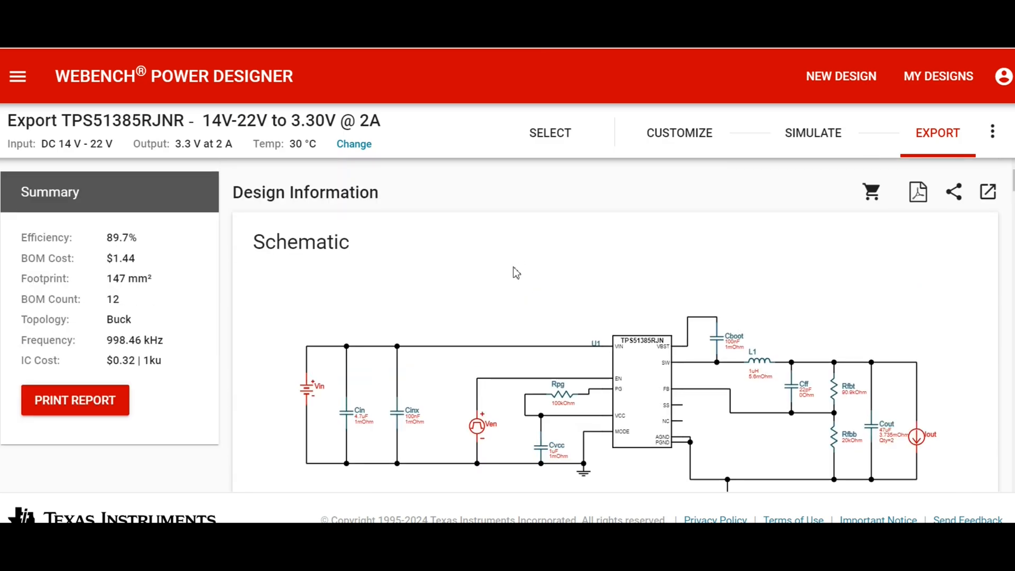
scroll(513, 271, down, 5)
scroll(507, 274, up, 5)
Revisit the design's simulation page, then review the schematic and System Information operating values on its customization page.
click(814, 139)
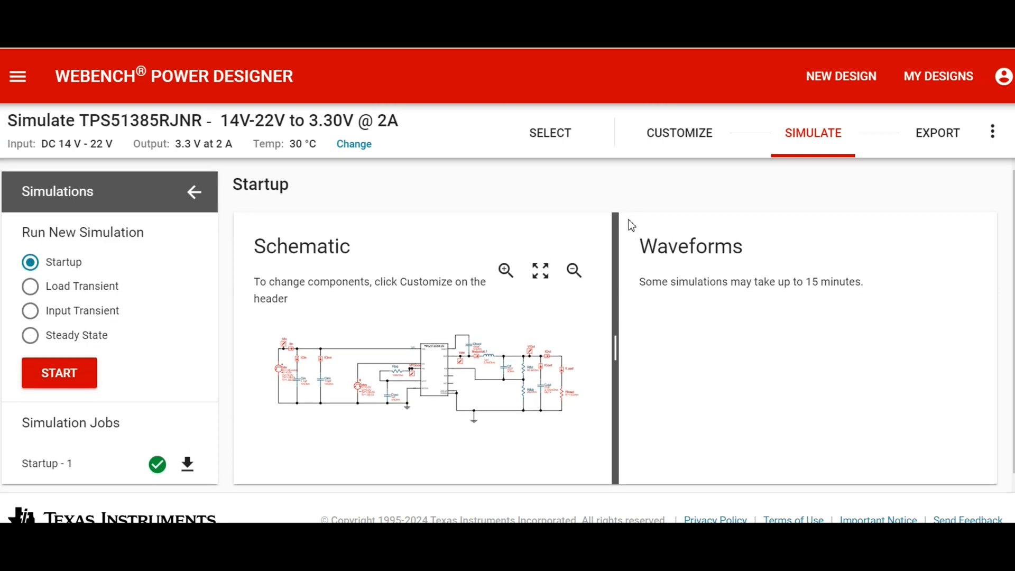
click(681, 135)
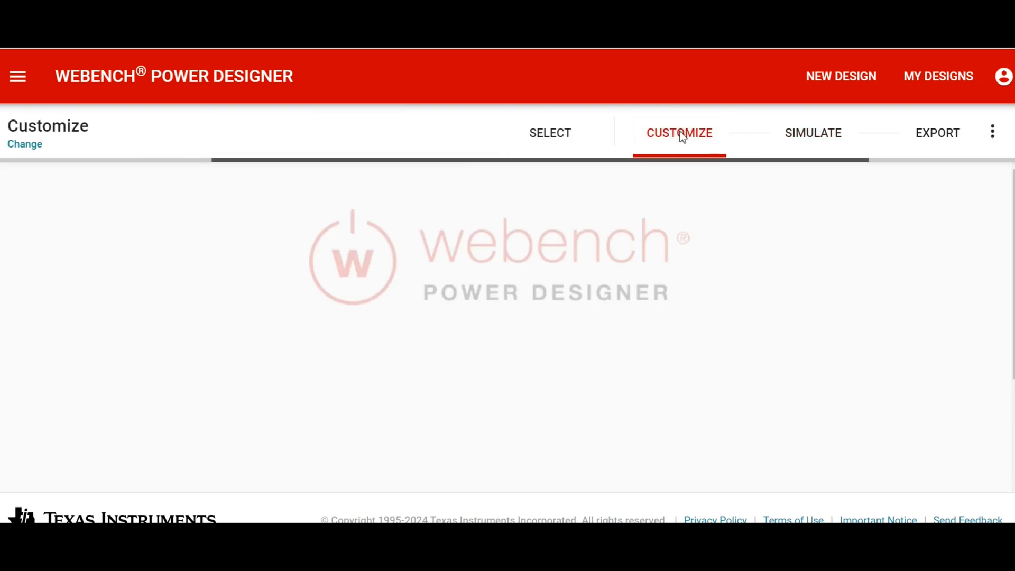
scroll(665, 243, down, 15)
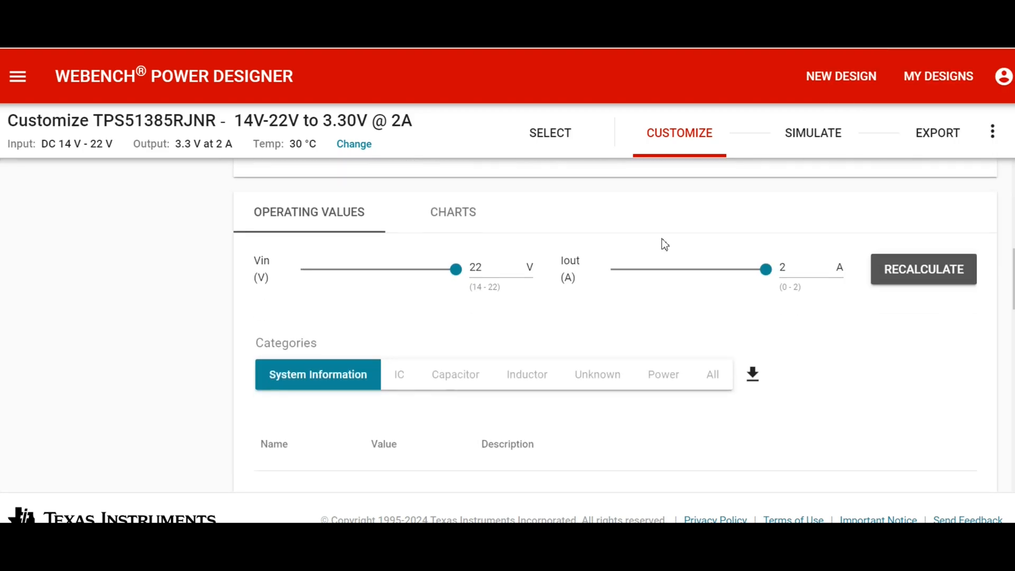
scroll(664, 240, up, 15)
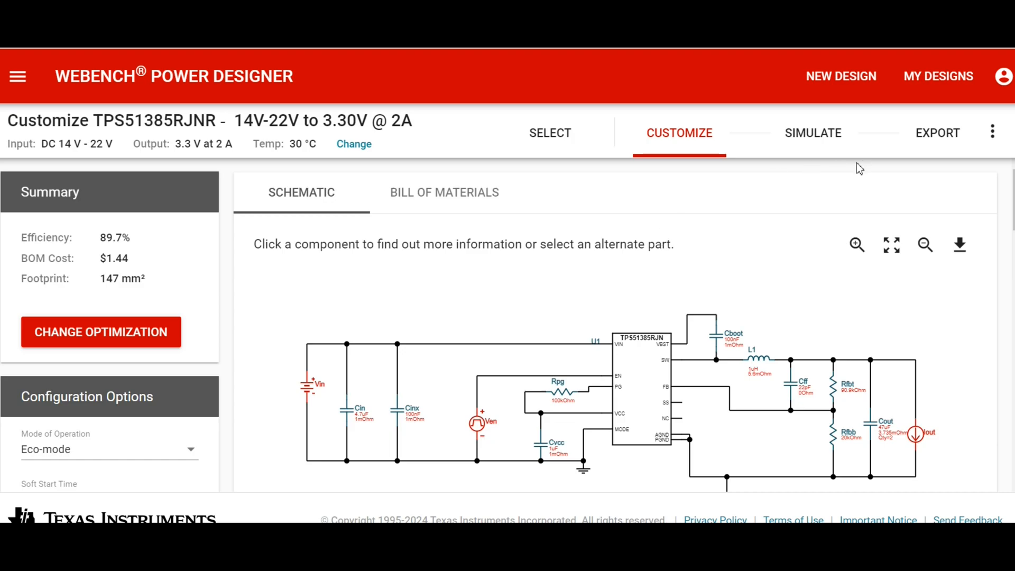
scroll(770, 286, down, 10)
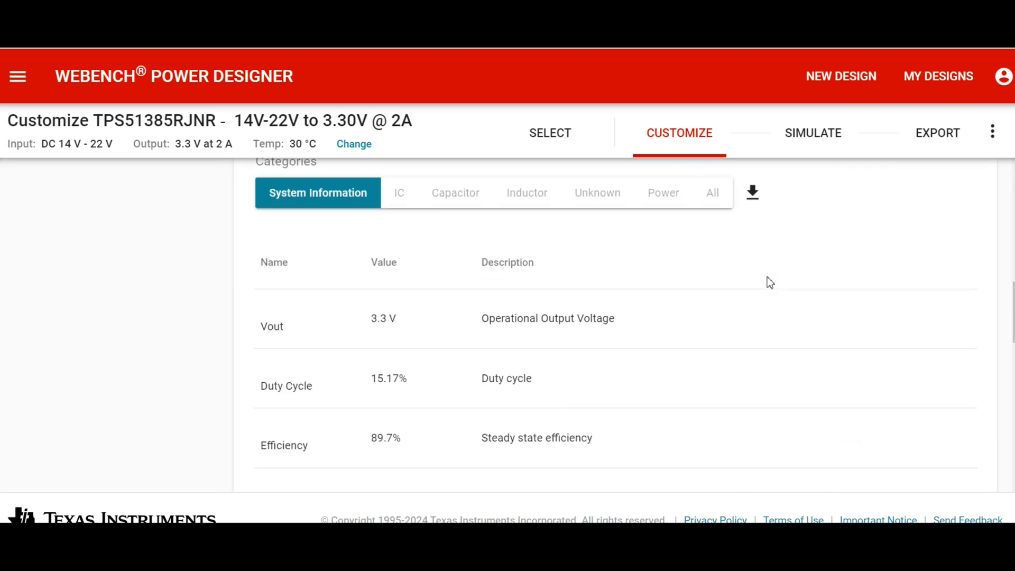
scroll(769, 283, up, 10)
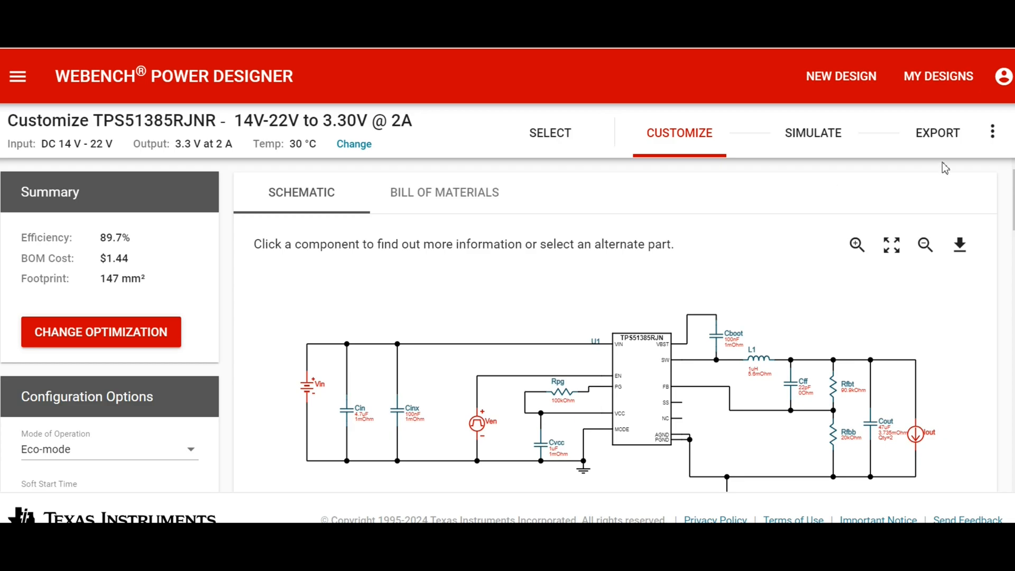
Reopen the design's export information and review its summary, schematic and bill of materials.
click(940, 135)
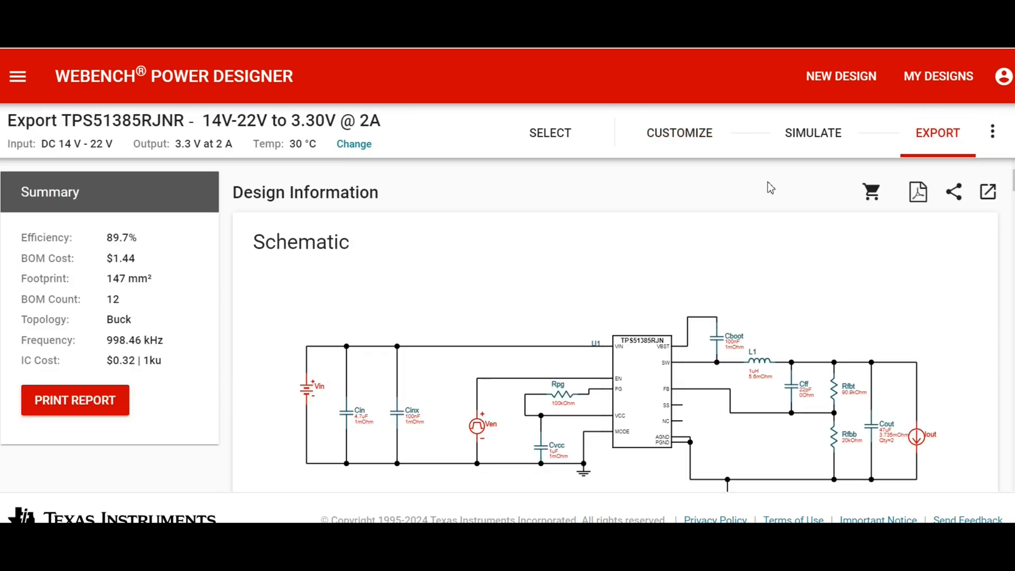
scroll(605, 243, down, 8)
scroll(606, 243, up, 3)
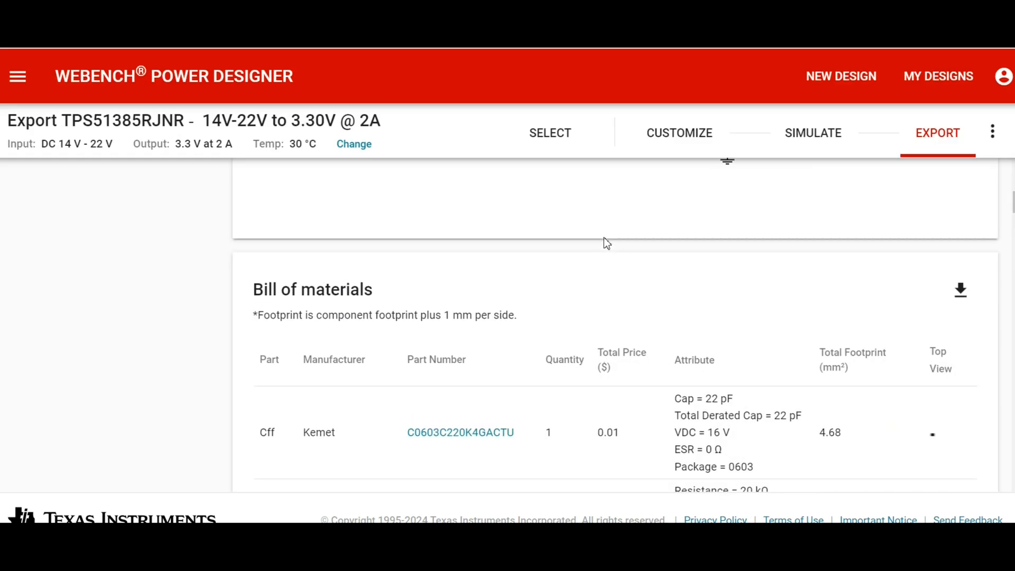
scroll(604, 242, up, 4)
scroll(603, 242, down, 4)
scroll(722, 253, up, 4)
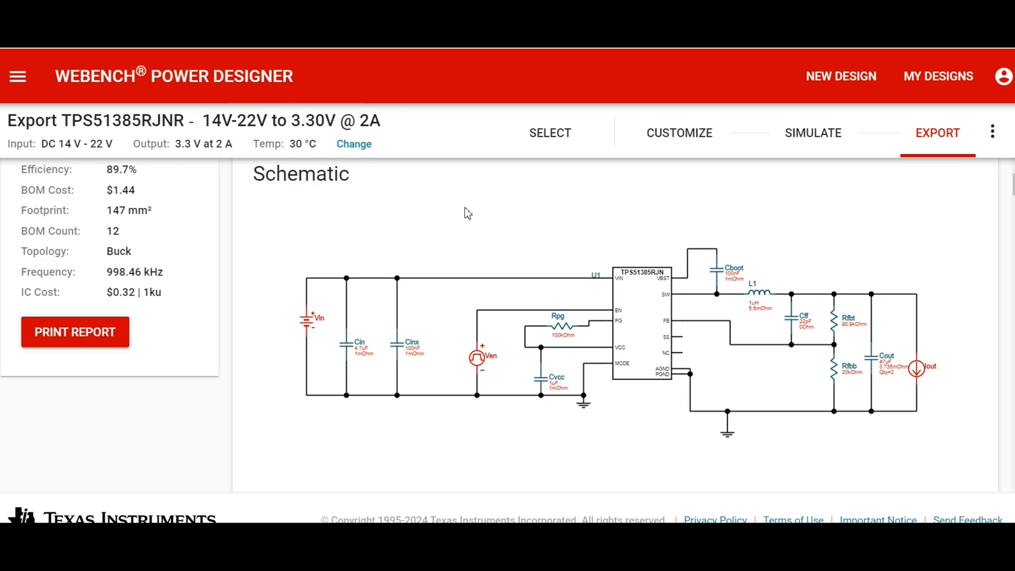
scroll(522, 217, down, 5)
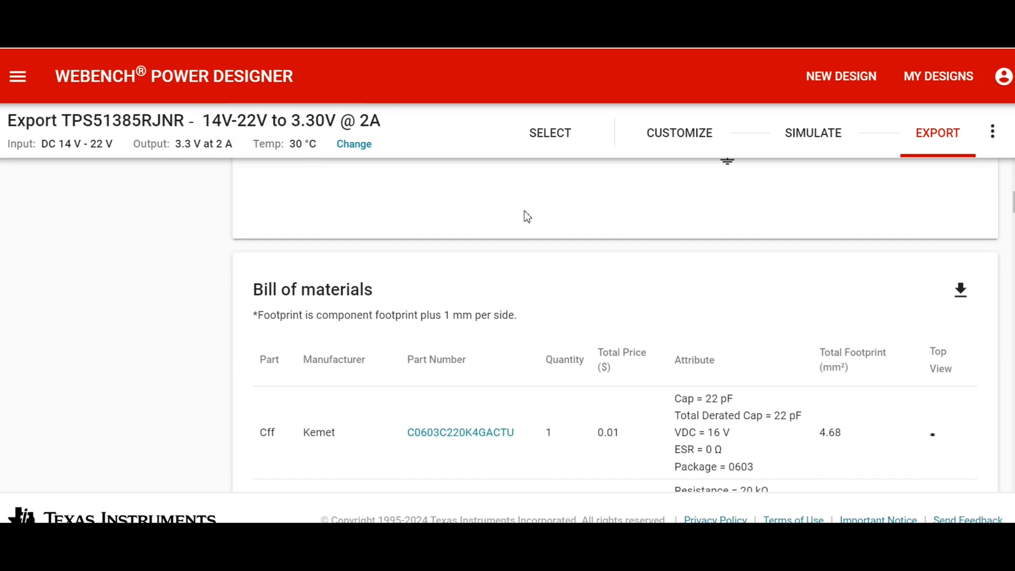
scroll(526, 216, up, 5)
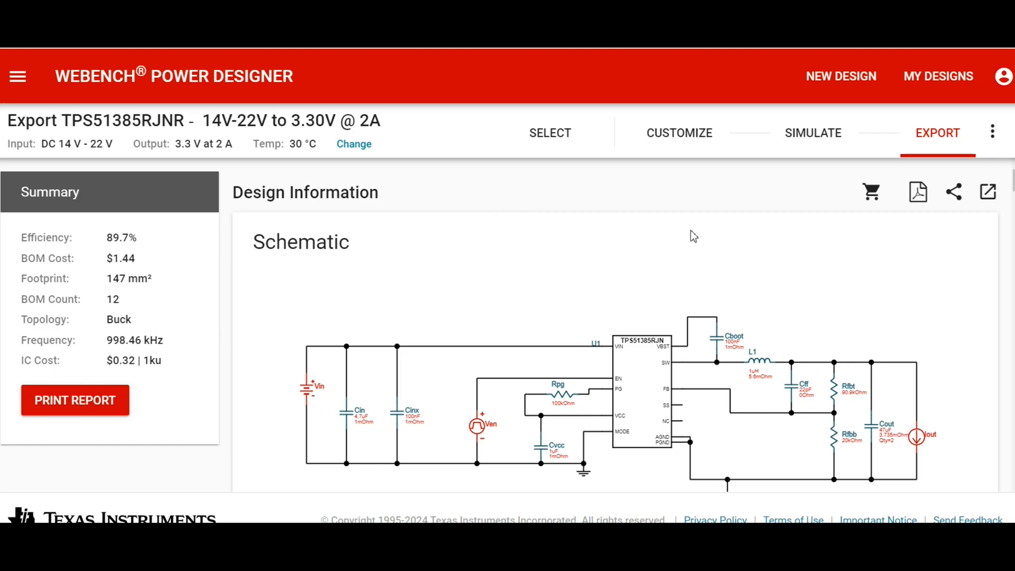
scroll(689, 233, down, 2)
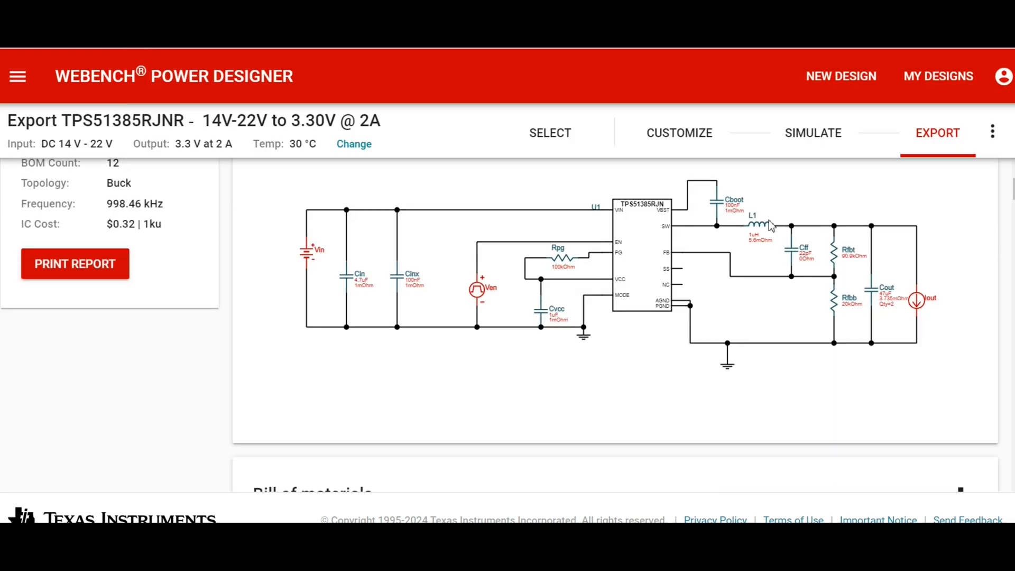